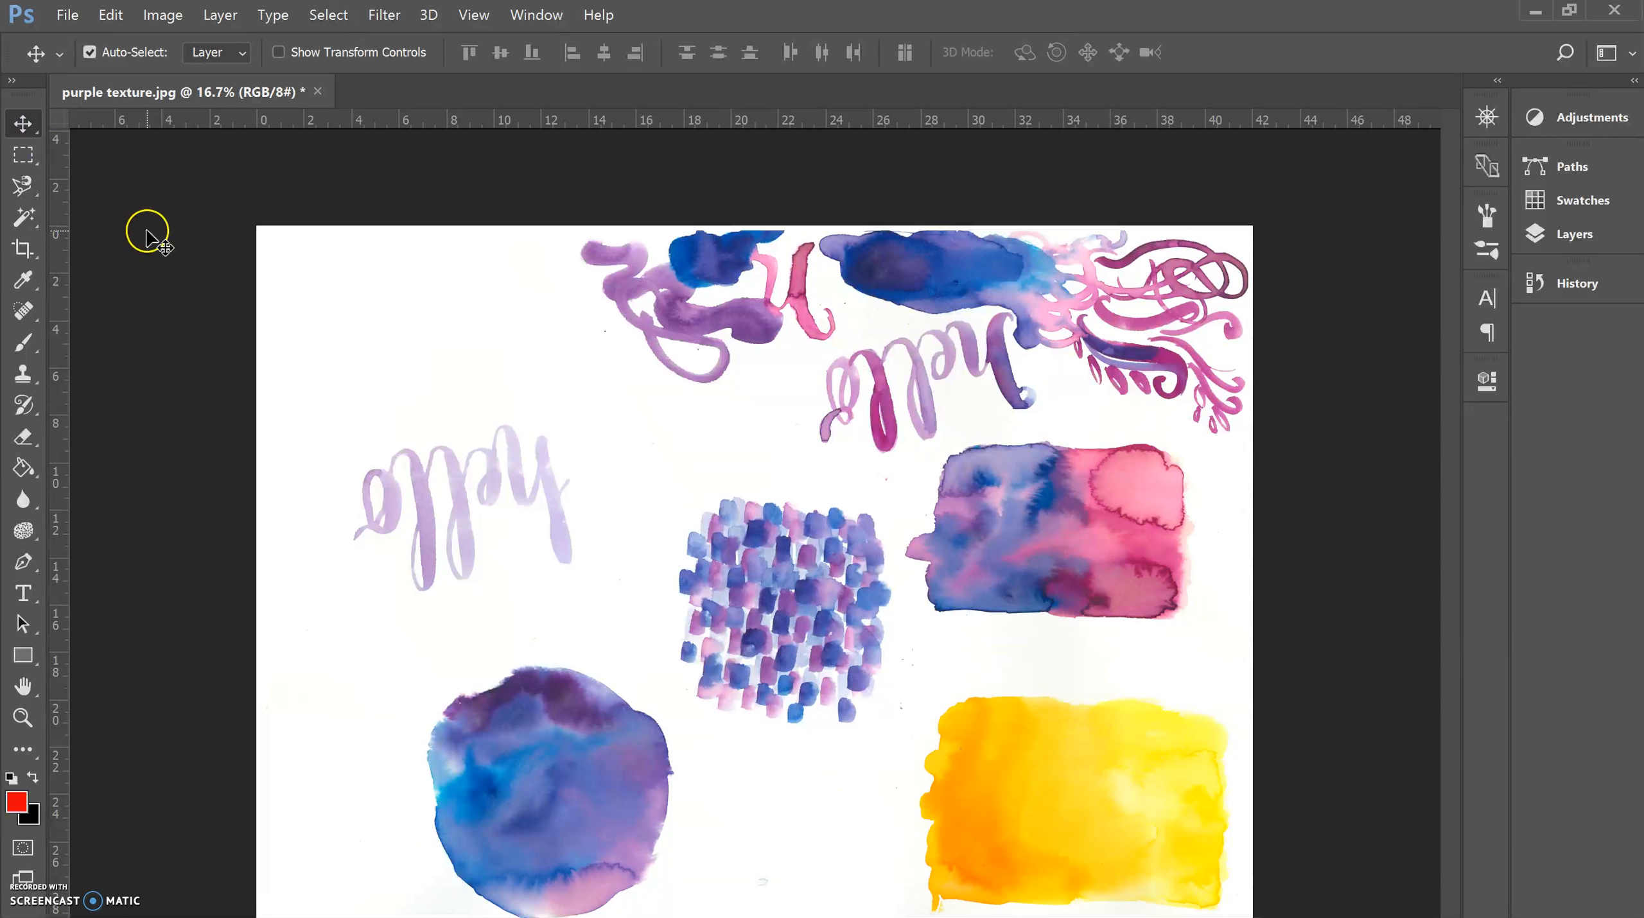
Step: Crop the scanned sheet down to the blue and pink rectangular watercolour swatch
left_click(24, 247)
left_click(262, 228)
left_click_drag(262, 228, 581, 339)
left_click_drag(930, 819, 899, 667)
key("Return")
key("ctrl+plus")
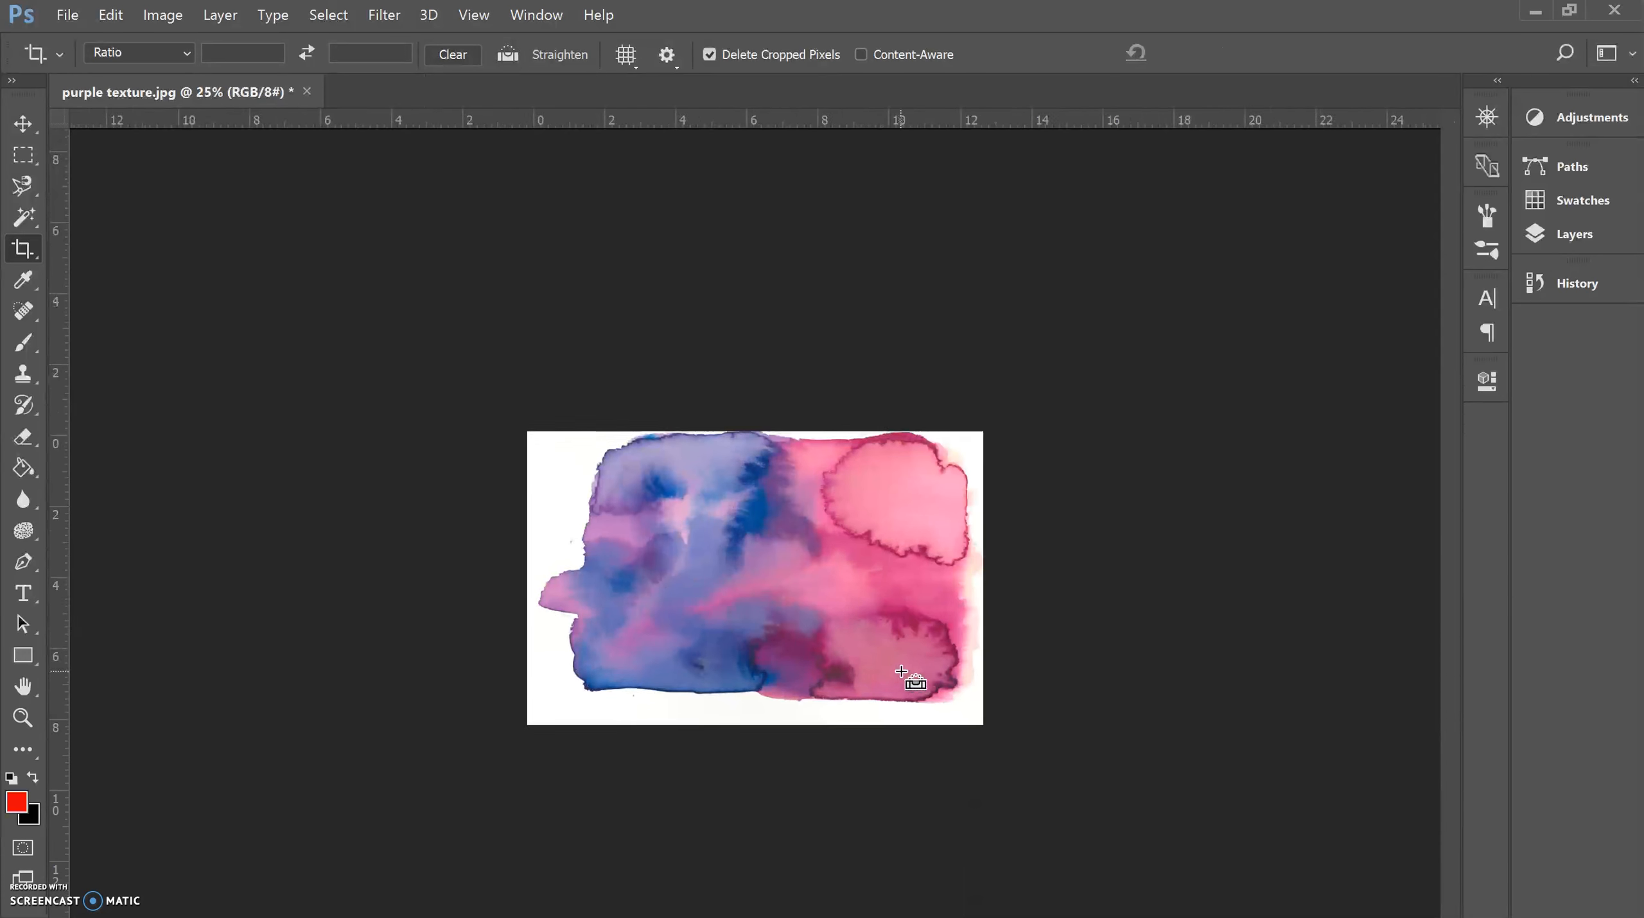
key("ctrl+plus")
key("ctrl+plus")
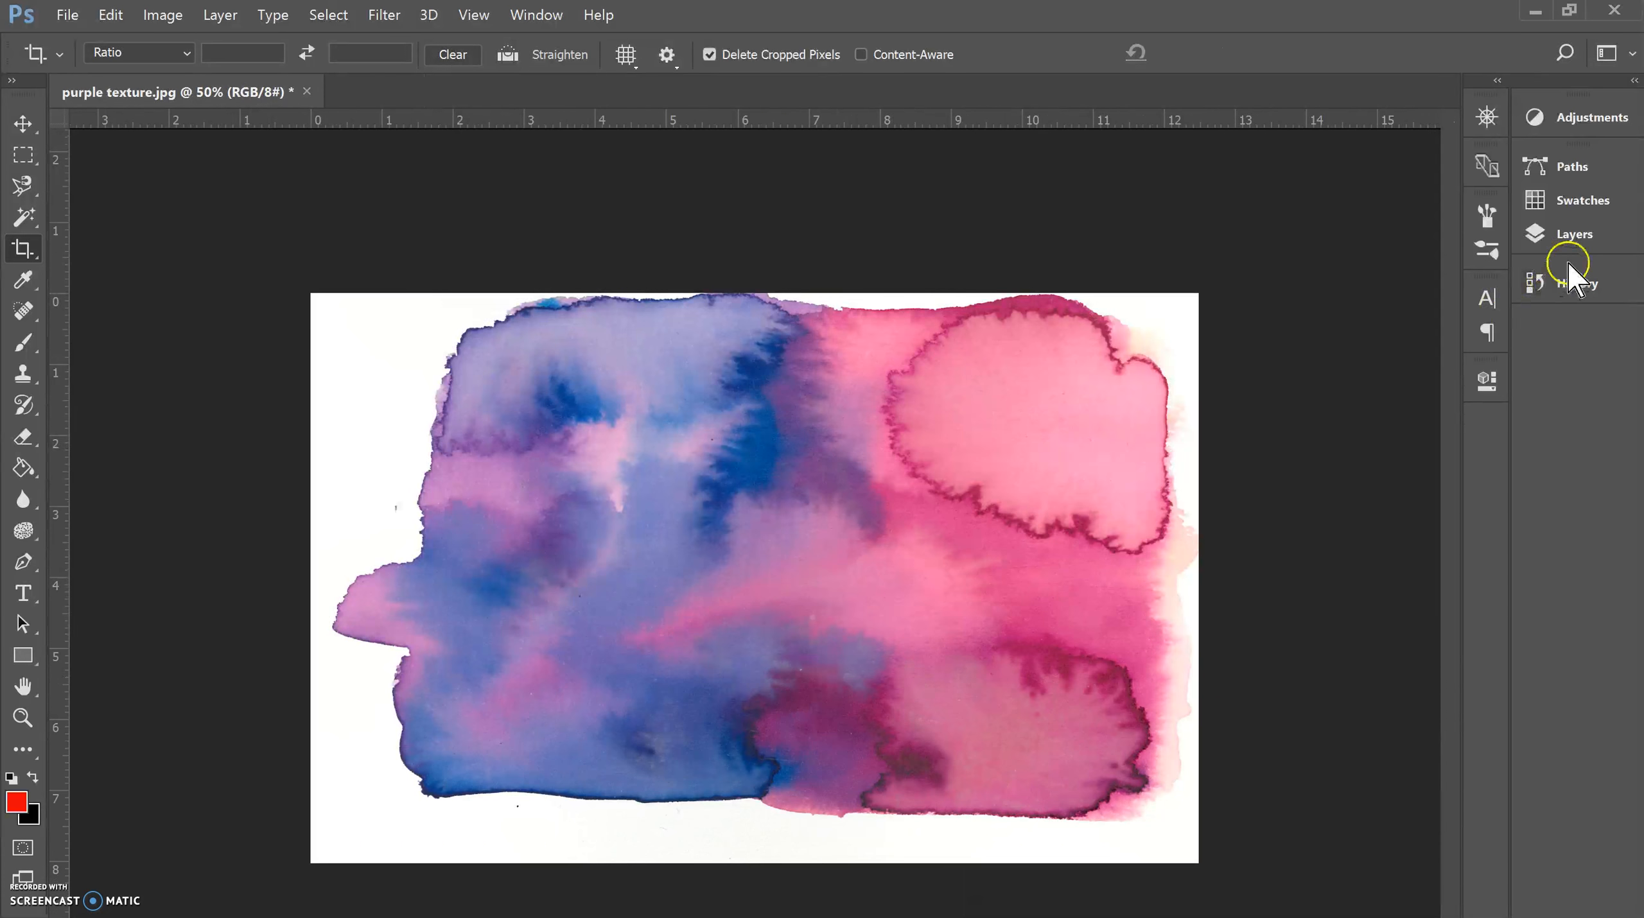
Step: Convert the locked Background into a regular editable layer, keeping the name Layer 0
left_click(1583, 227)
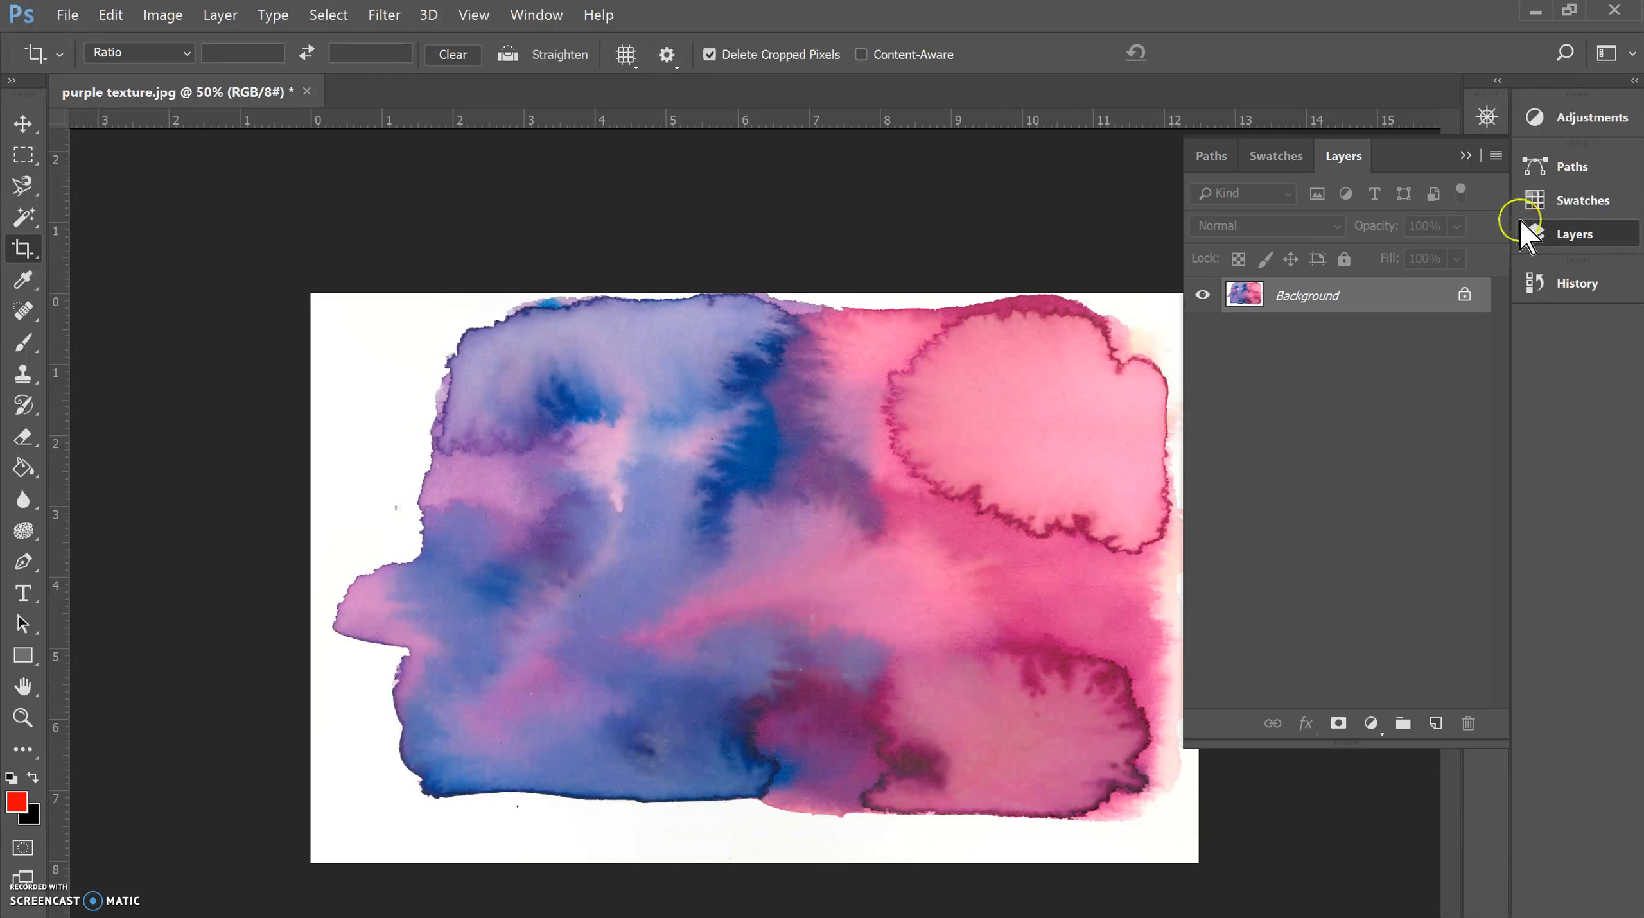
double_click(1402, 296)
left_click(1026, 342)
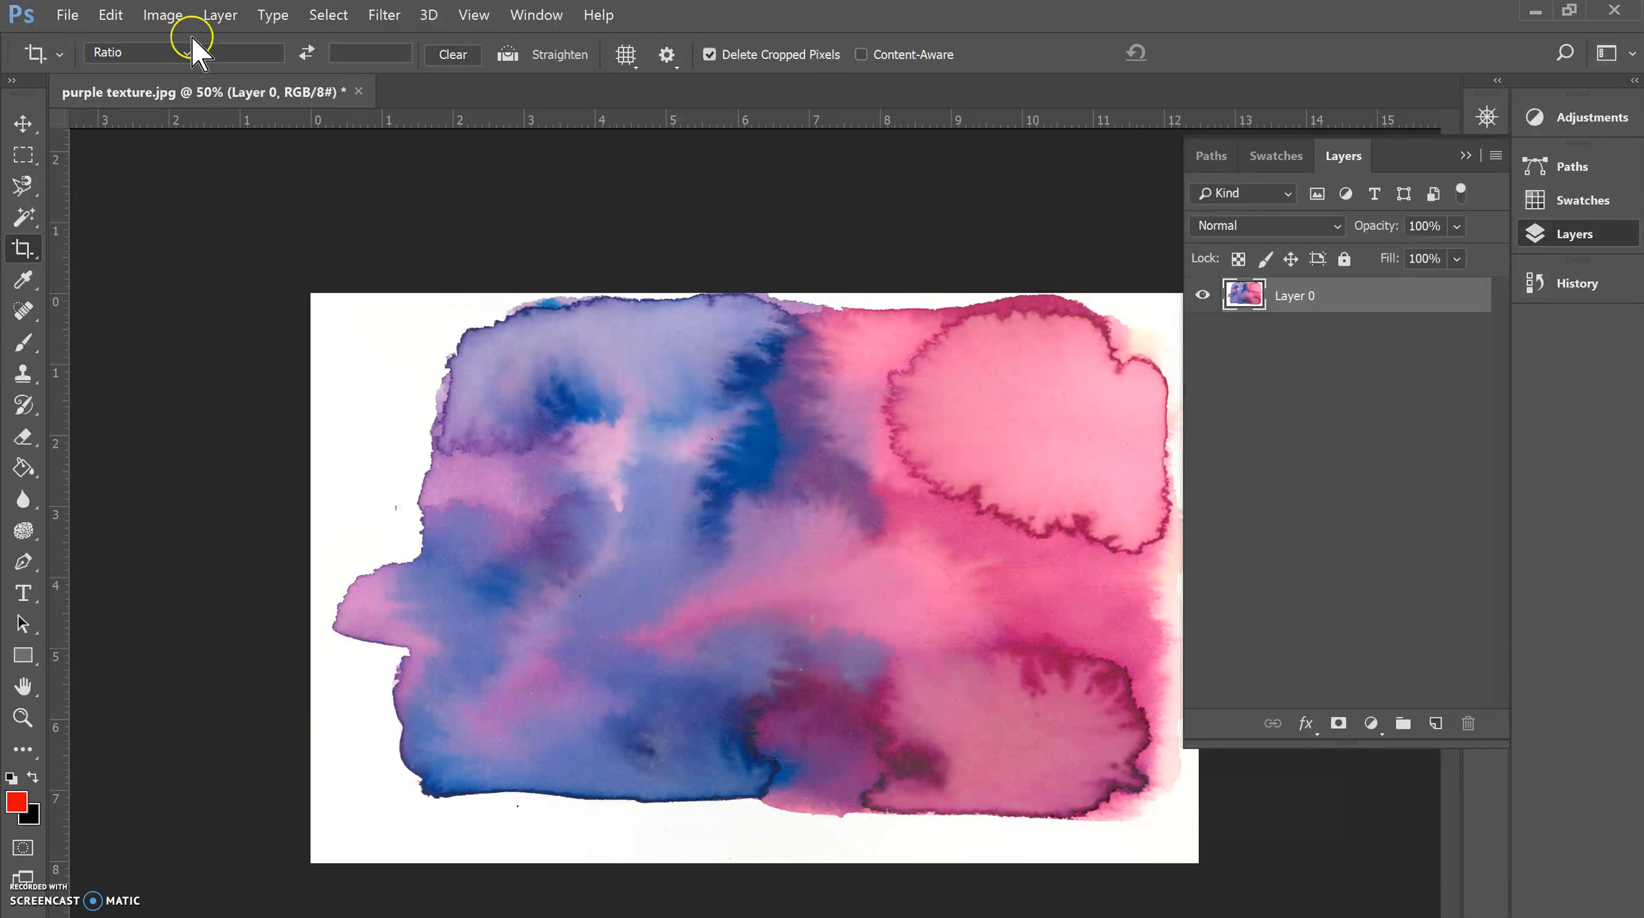
Step: Apply a Levels adjustment to the RGB channel of Layer 0, raising the black input level slightly to deepen the dark tones
left_click(161, 14)
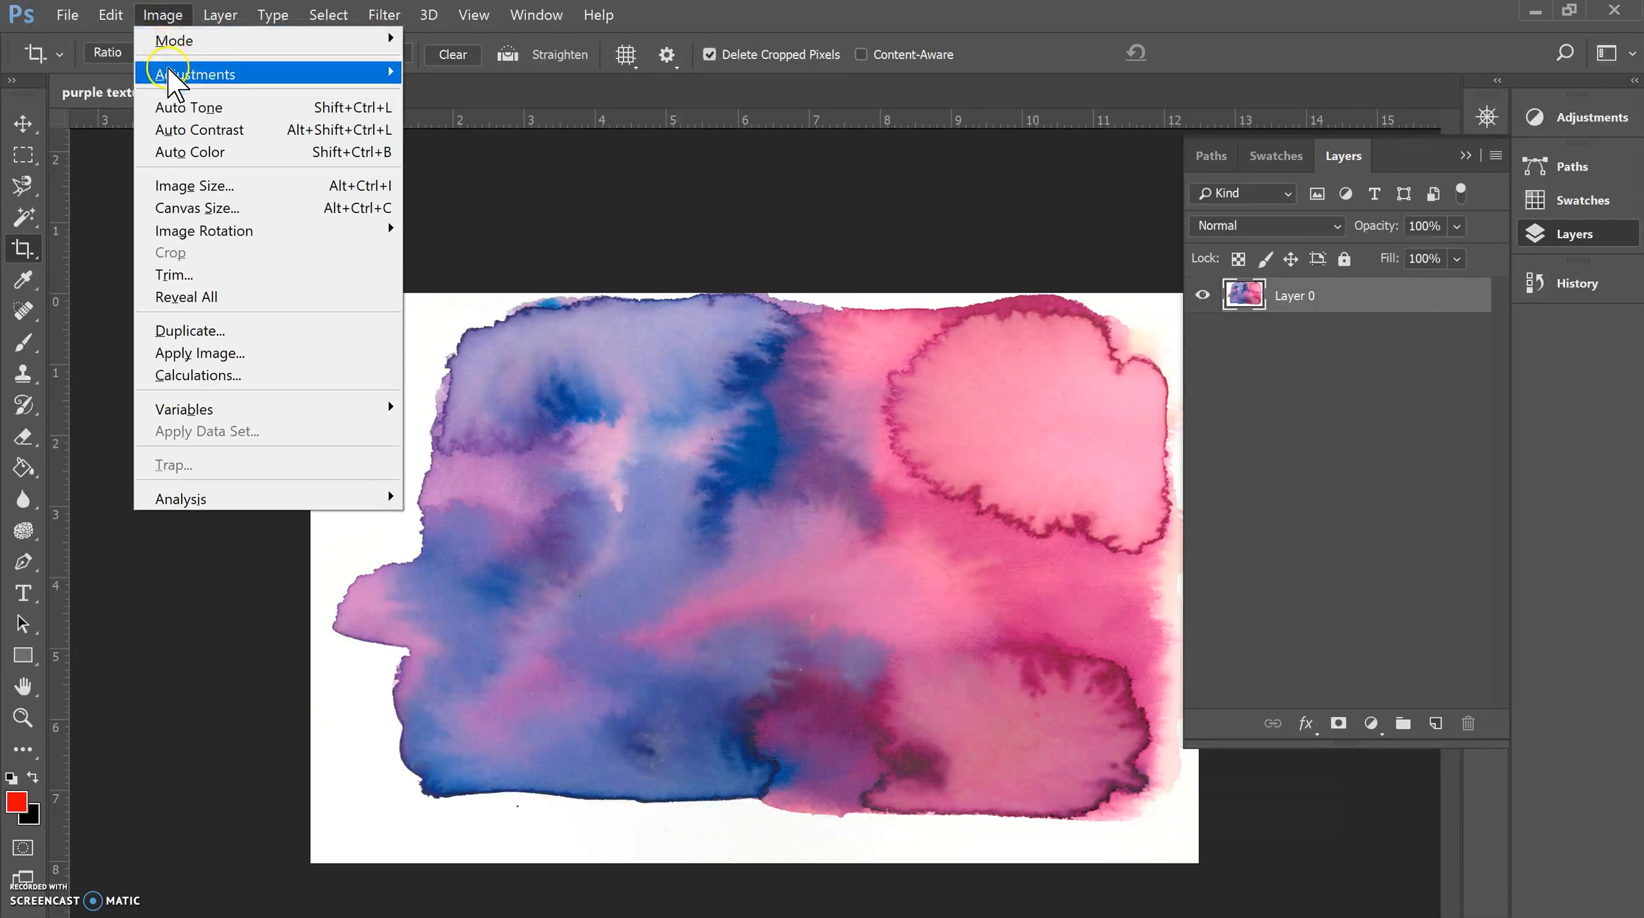
mouse_move(173, 74)
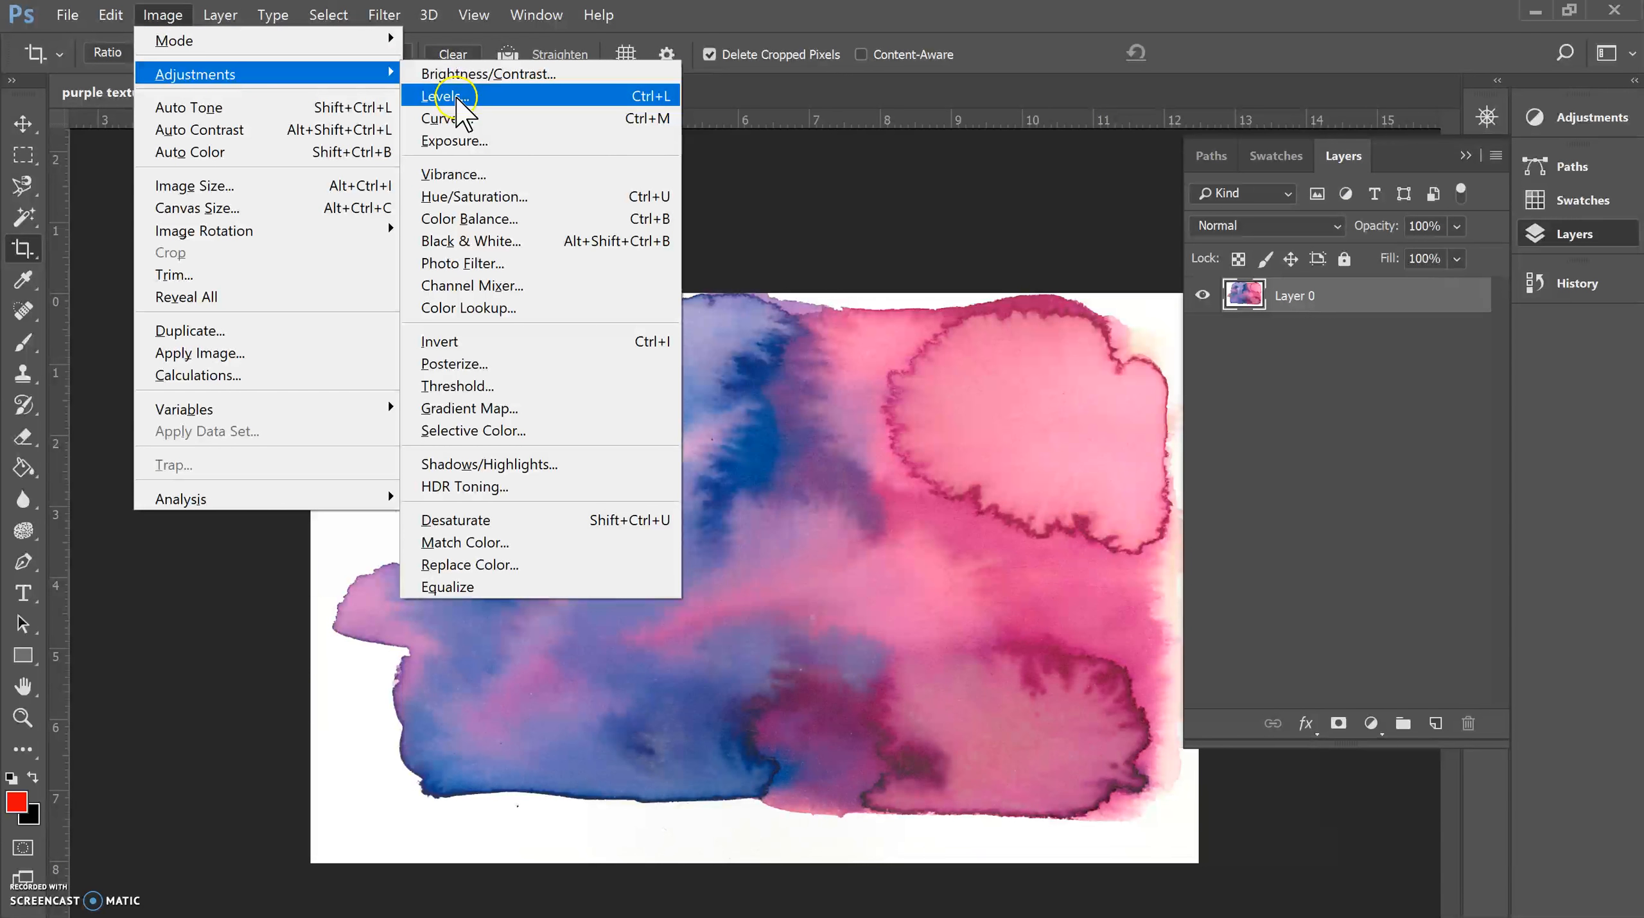
left_click(450, 96)
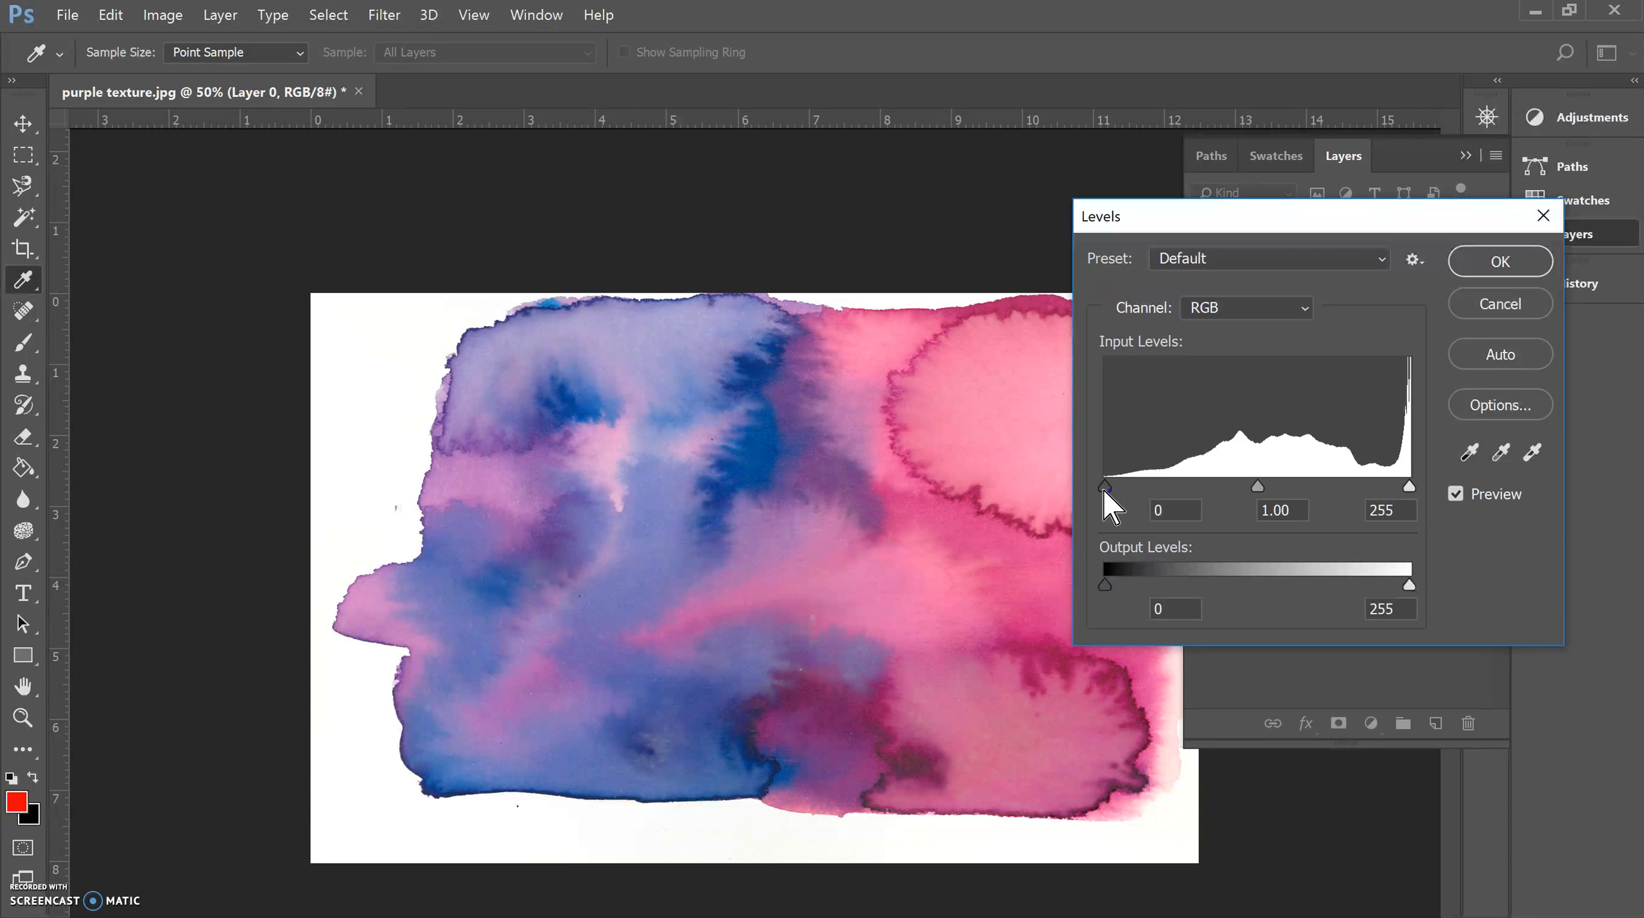
mouse_move(1102, 488)
left_mouse_down()
mouse_move(1184, 488)
mouse_move(1103, 481)
mouse_move(1130, 480)
left_mouse_up()
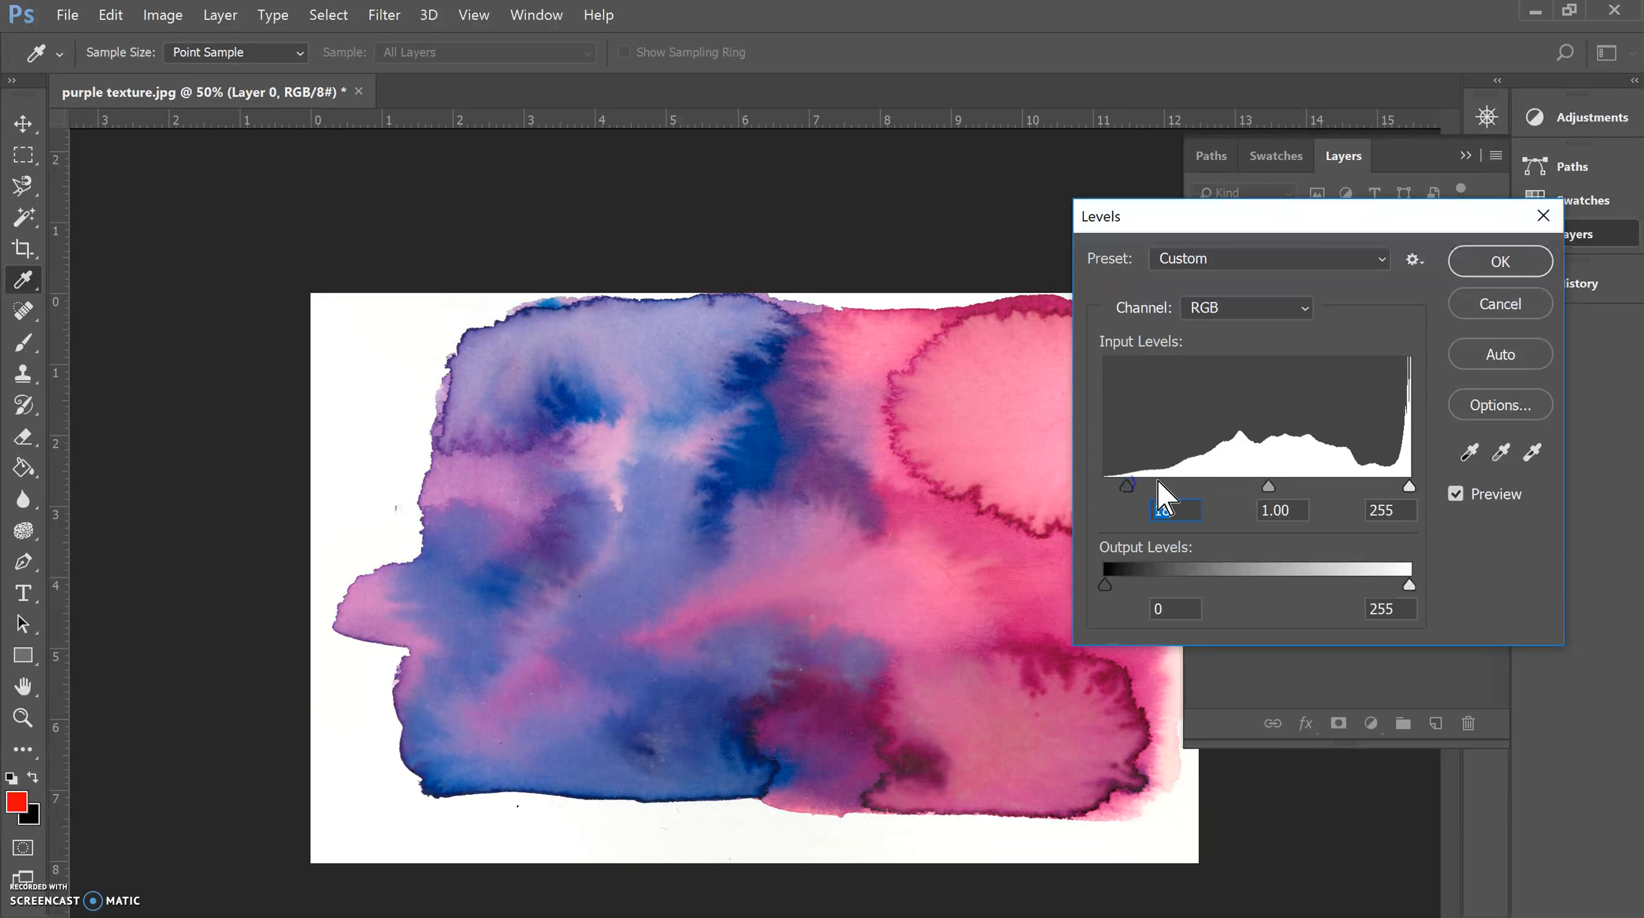
mouse_move(1410, 489)
left_mouse_down()
mouse_move(1364, 479)
mouse_move(1408, 484)
left_mouse_up()
left_click(1499, 278)
key("c")
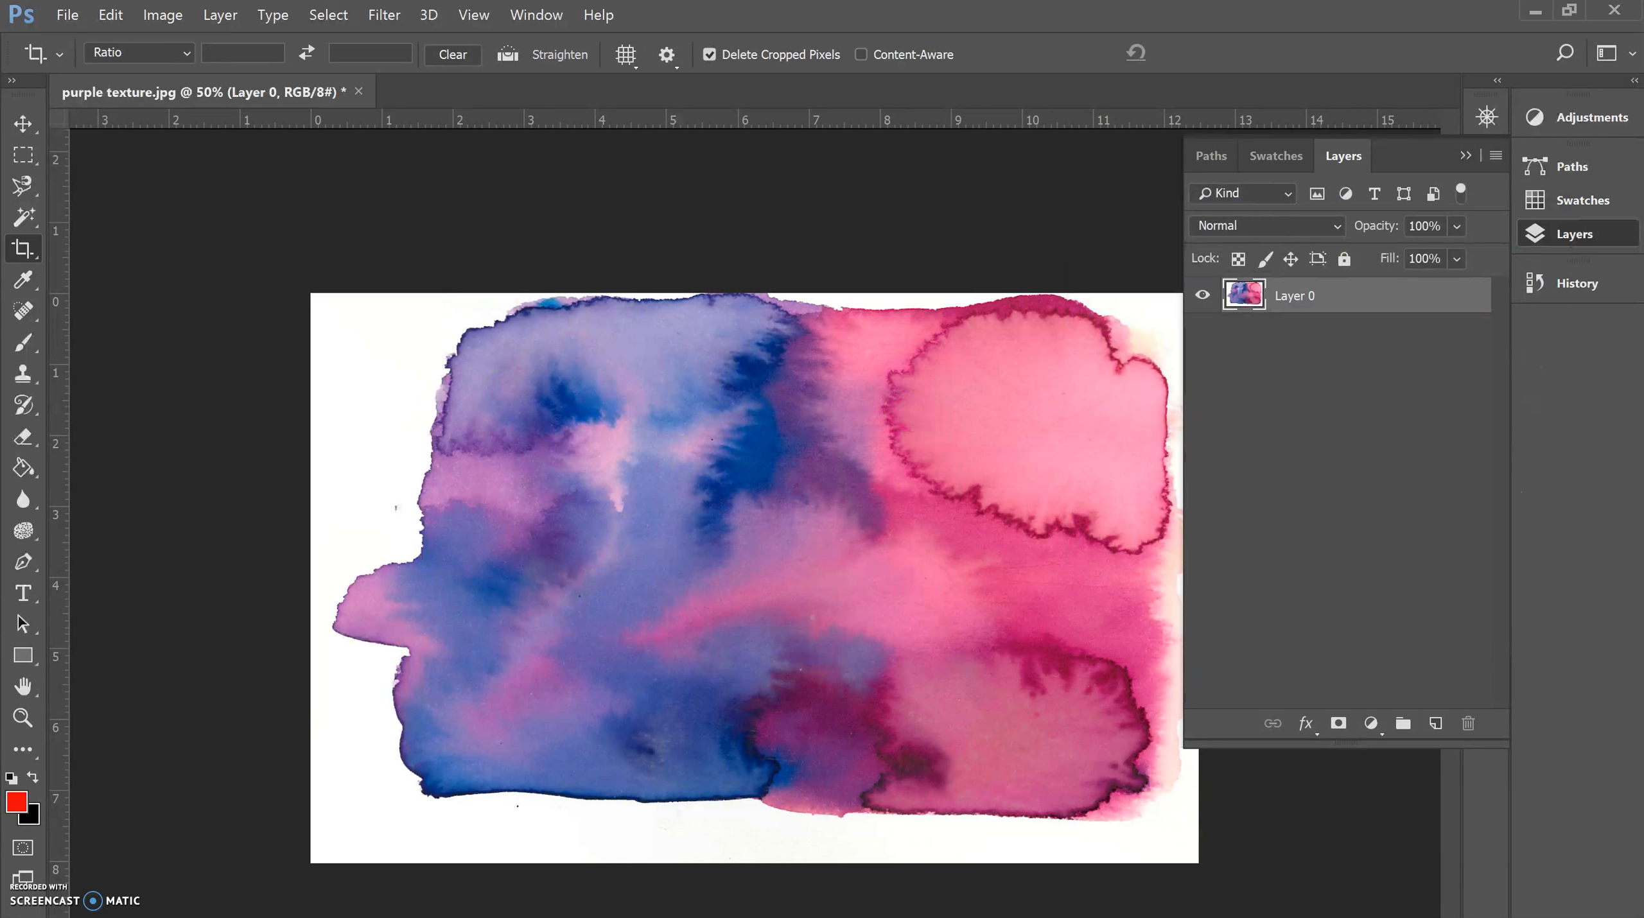
Step: Outline the upper part of the watercolour swatch with the Magnetic Lasso, cutting a wavy lower edge through the paint, and close the selection
left_click(24, 189)
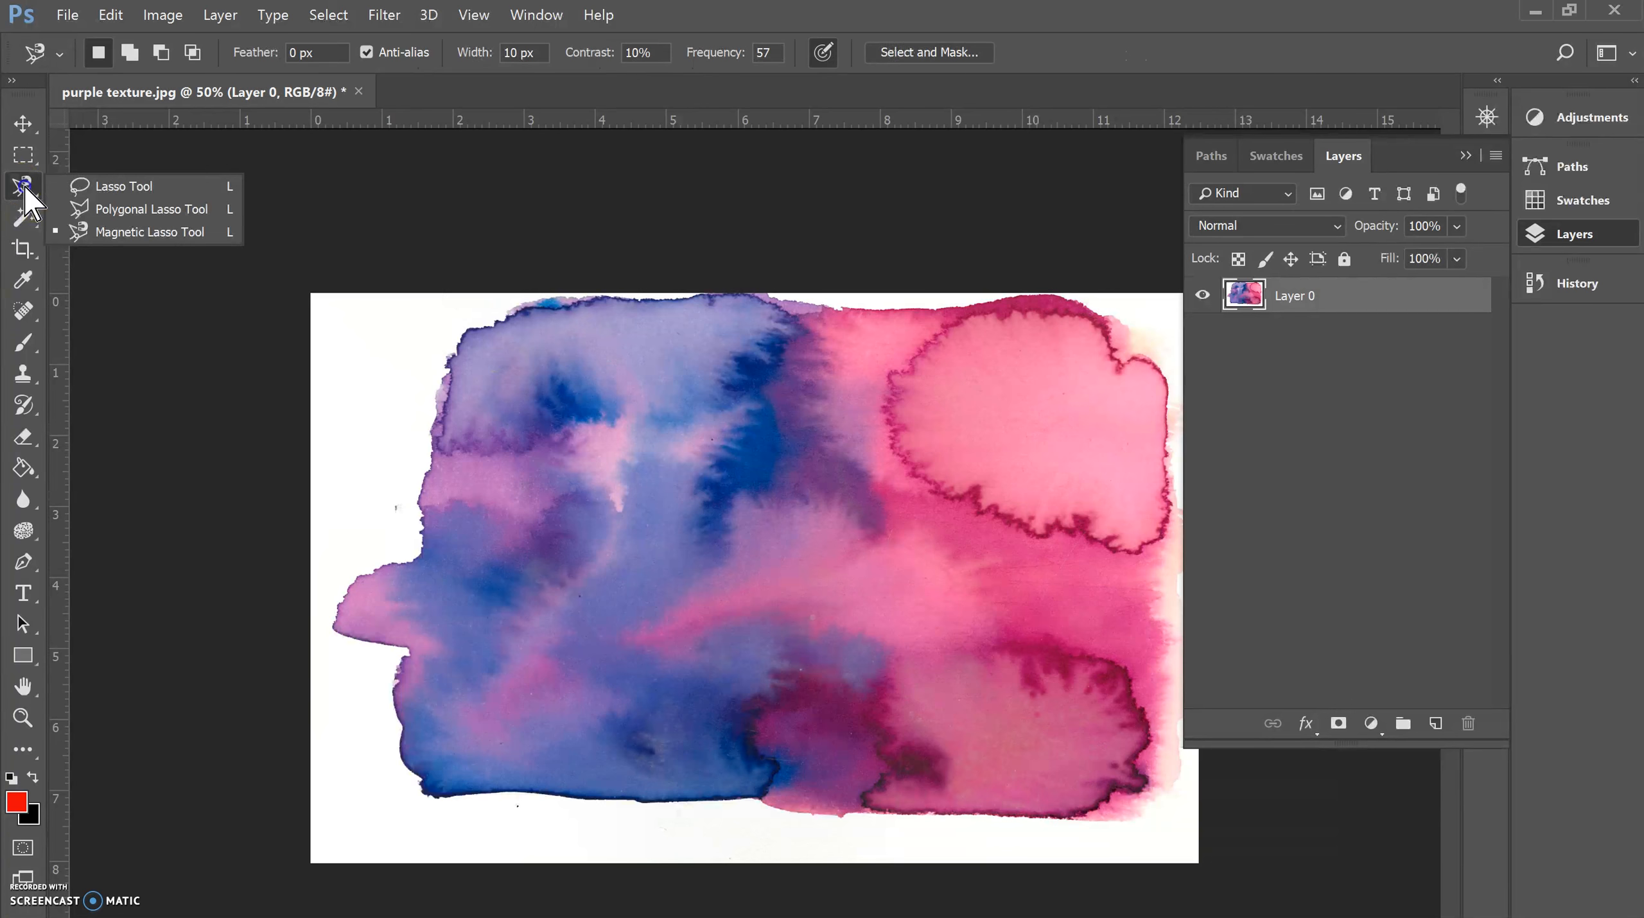
left_click(115, 227)
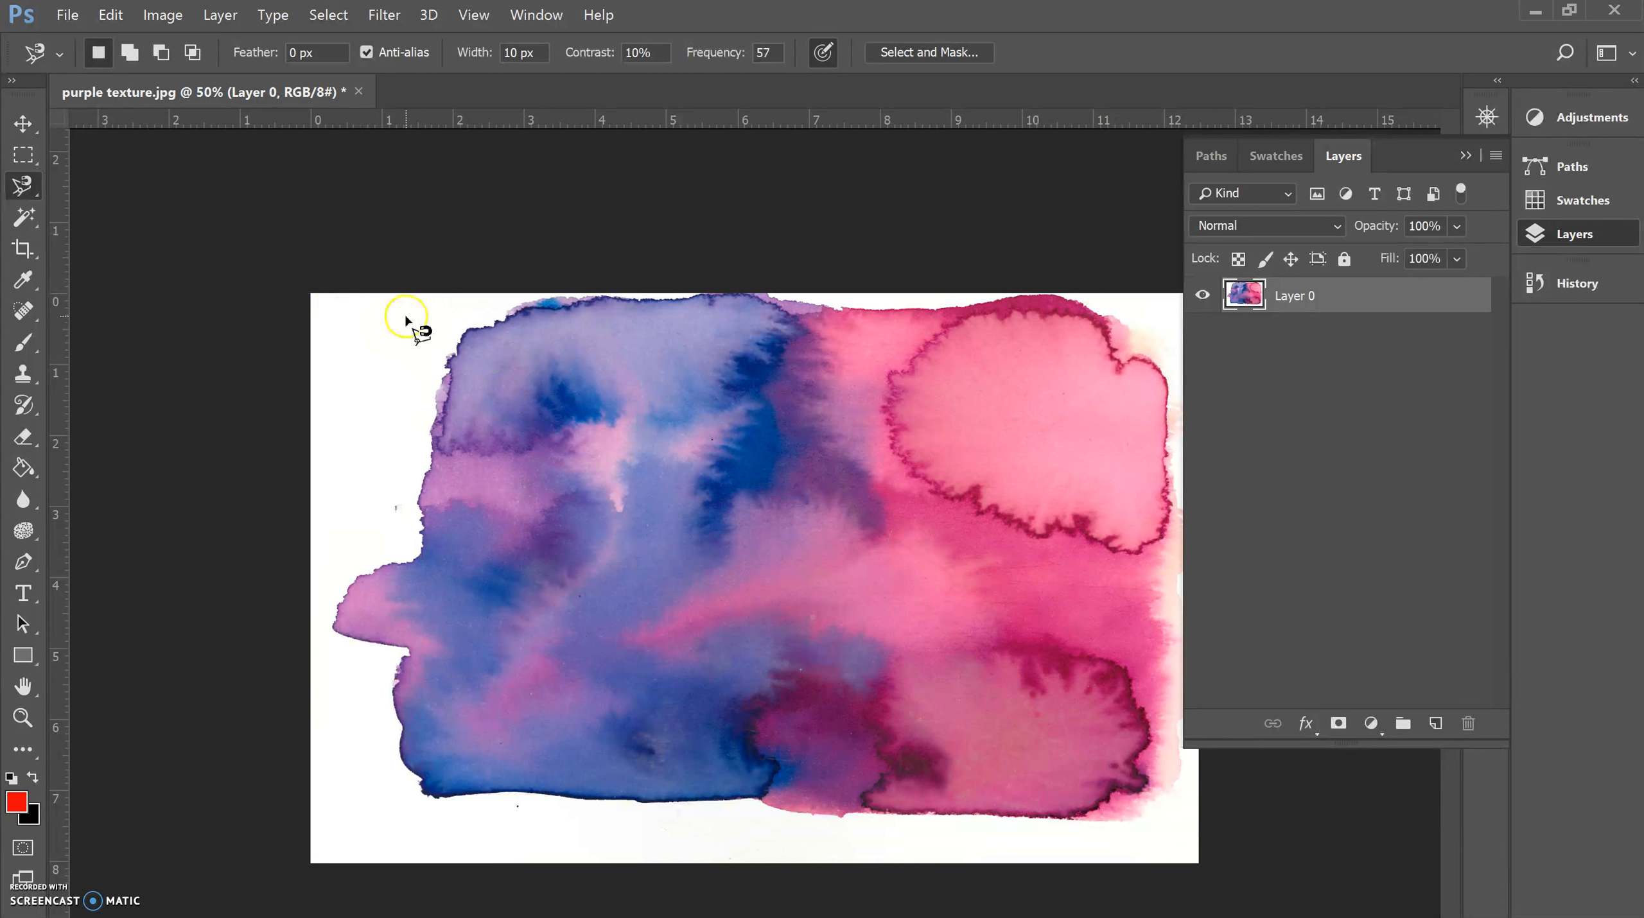
left_click(626, 301)
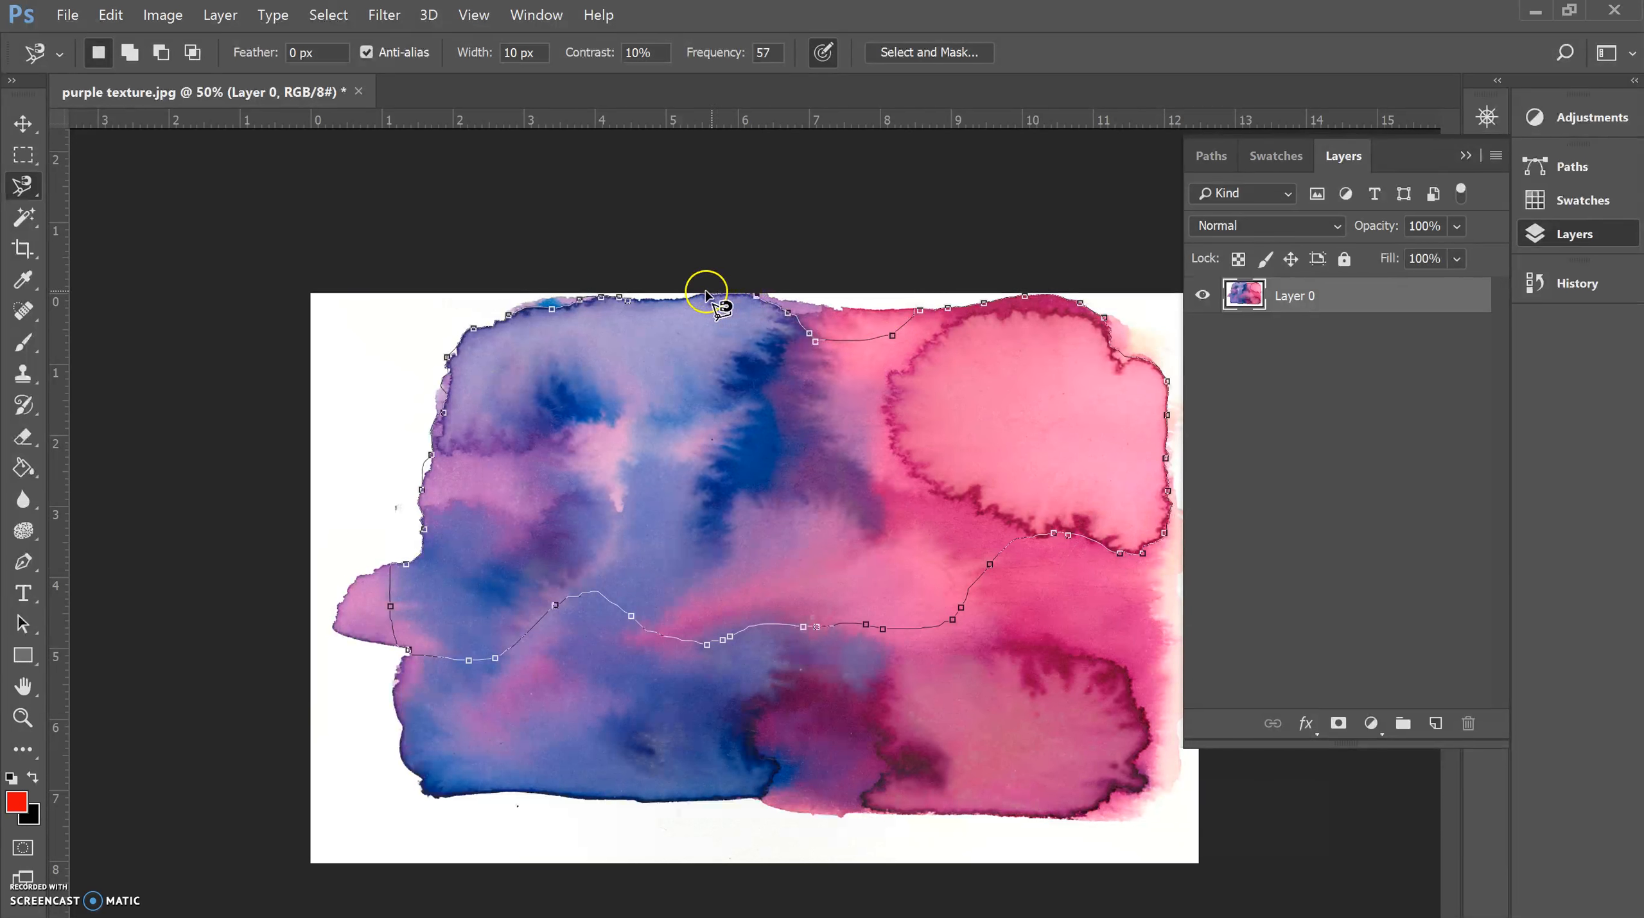
left_click(628, 305)
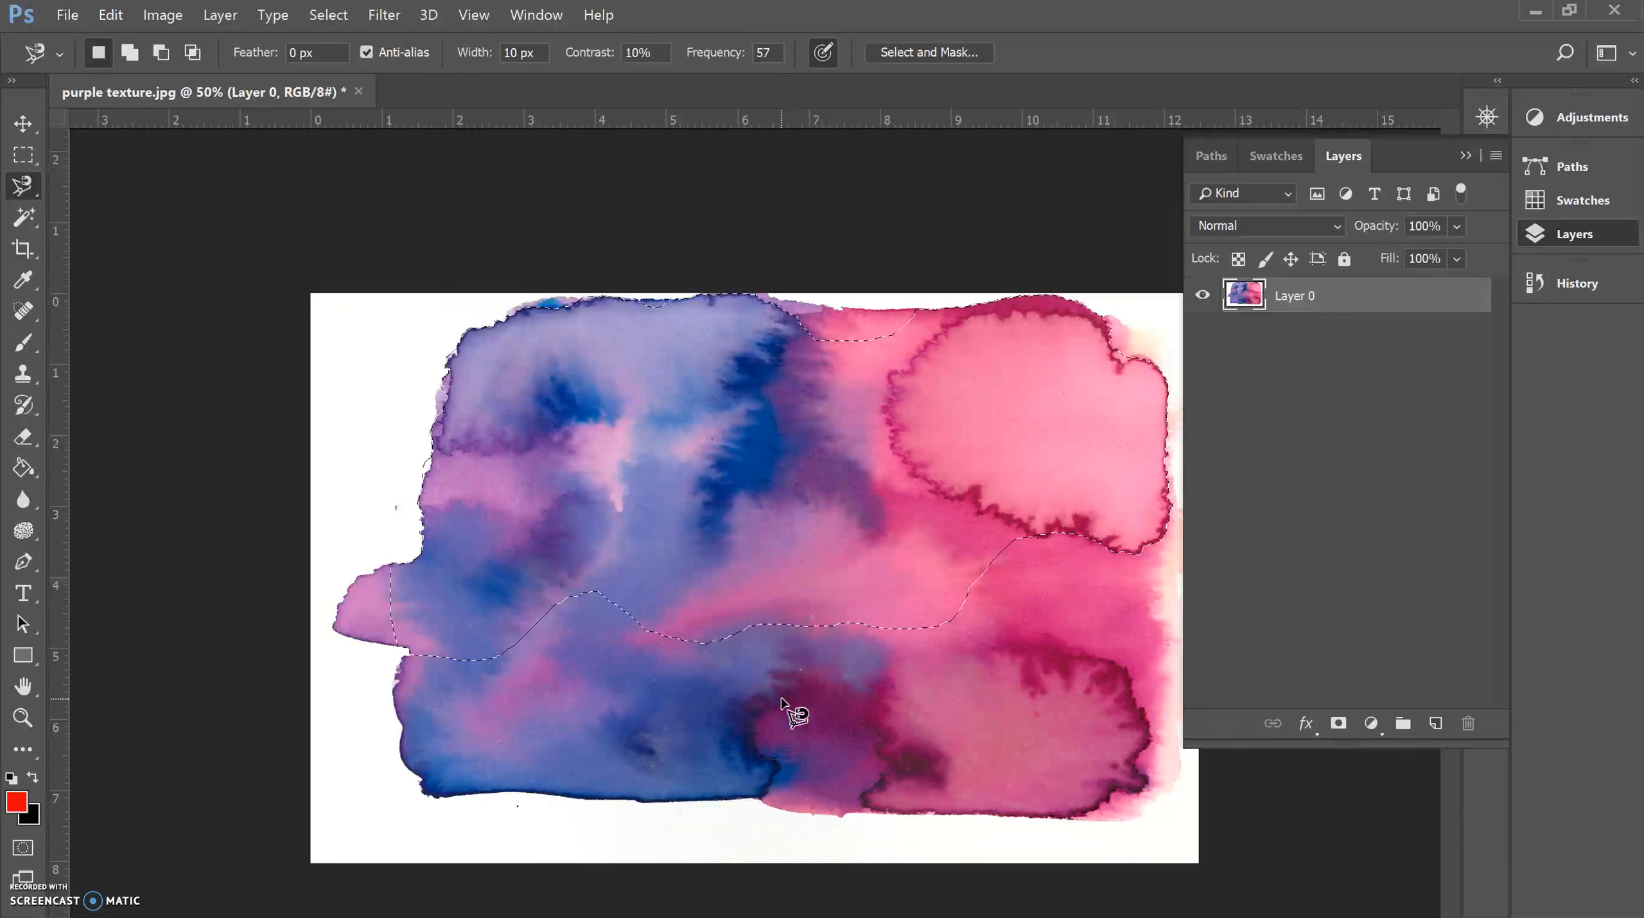
Step: Delete everything outside the lassoed watercolour area and move the cut-out shape slightly down within the canvas
left_click(329, 16)
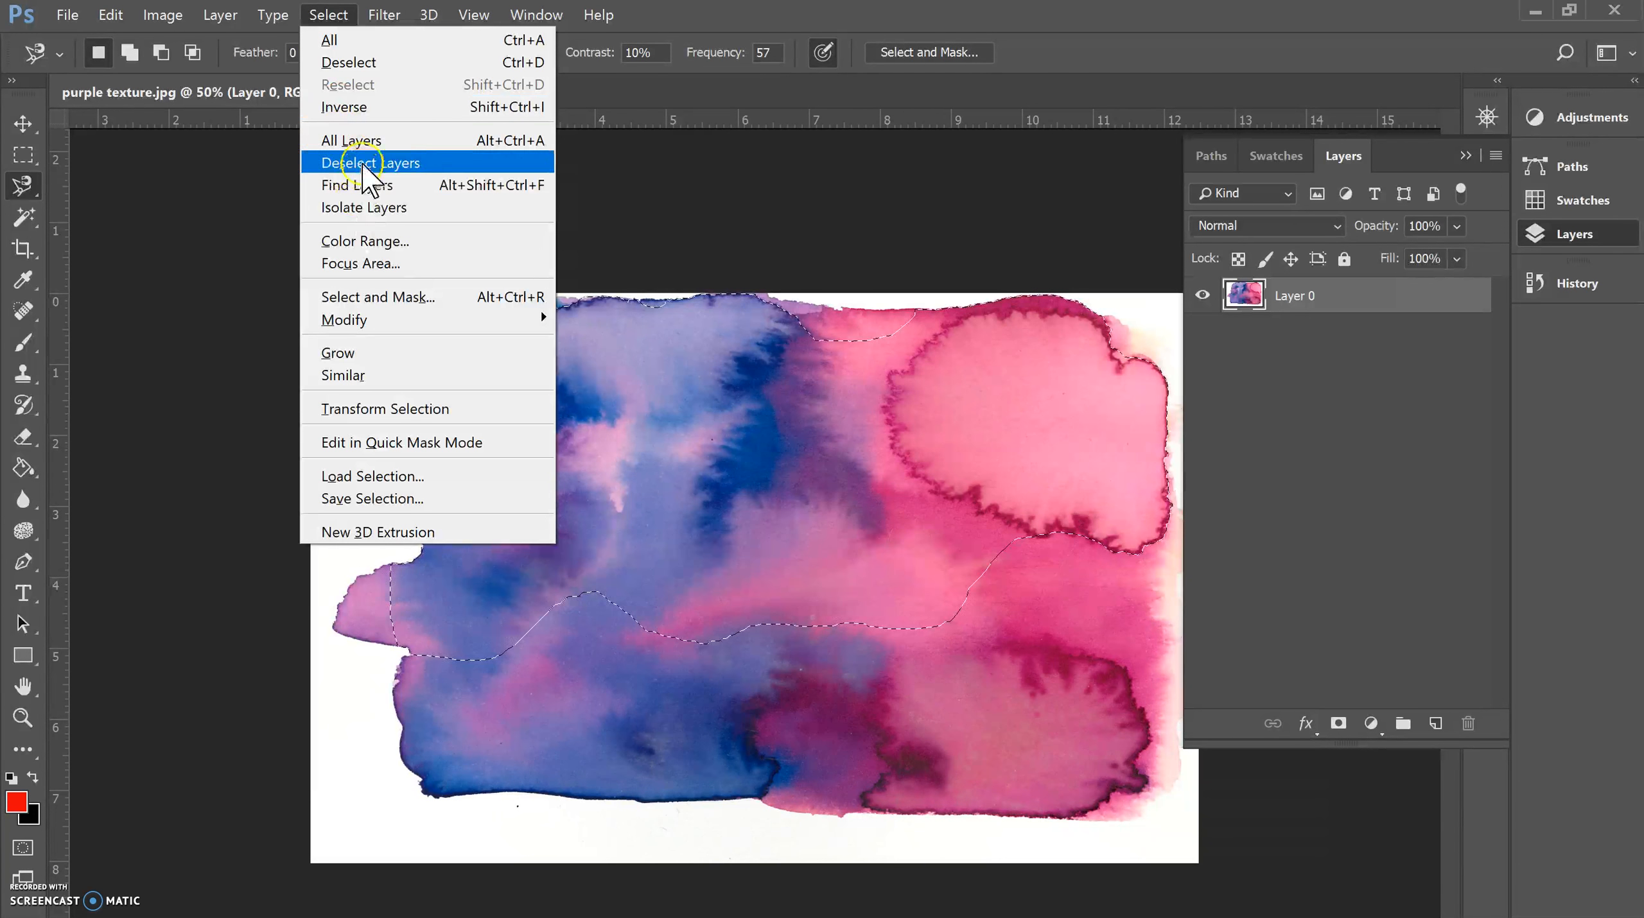
left_click(368, 105)
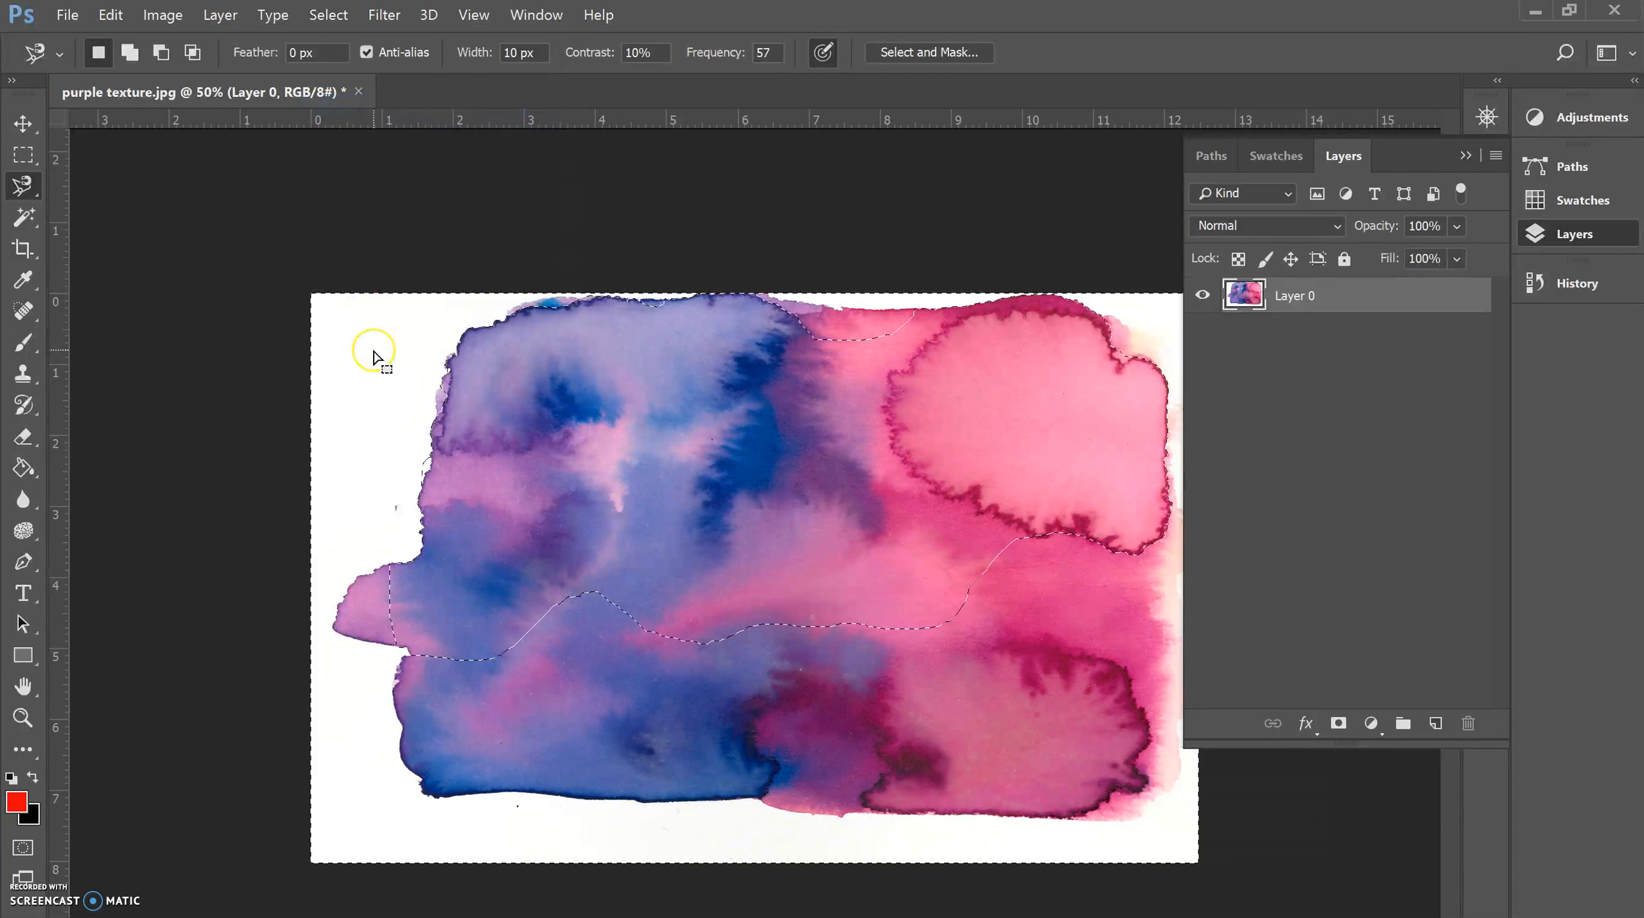
key("Delete")
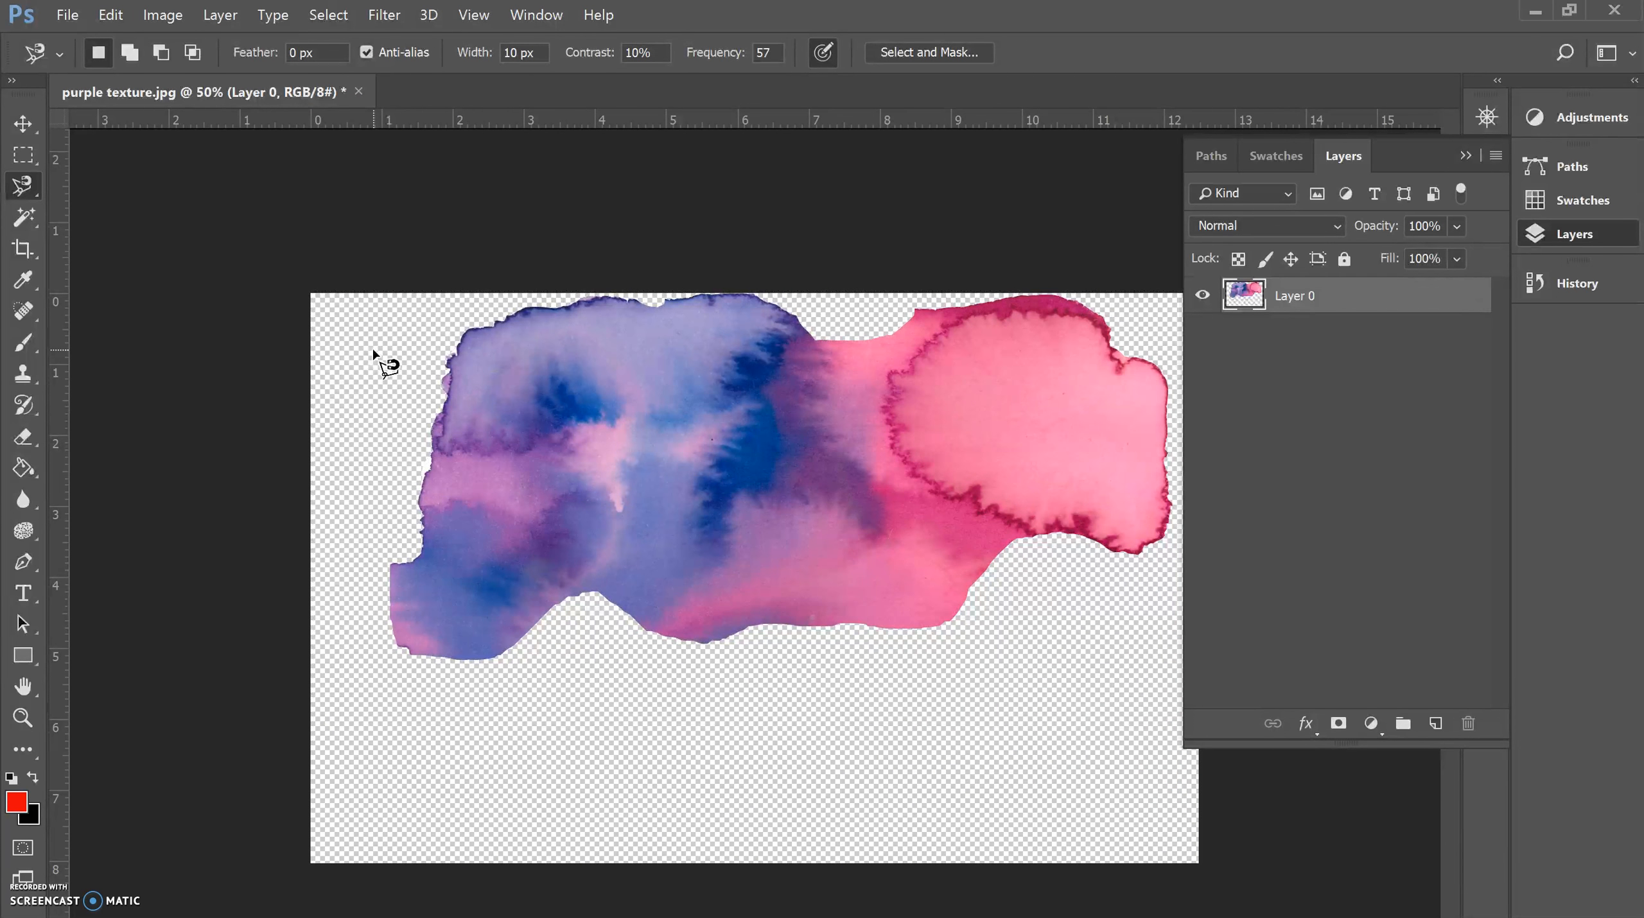
left_click(36, 116)
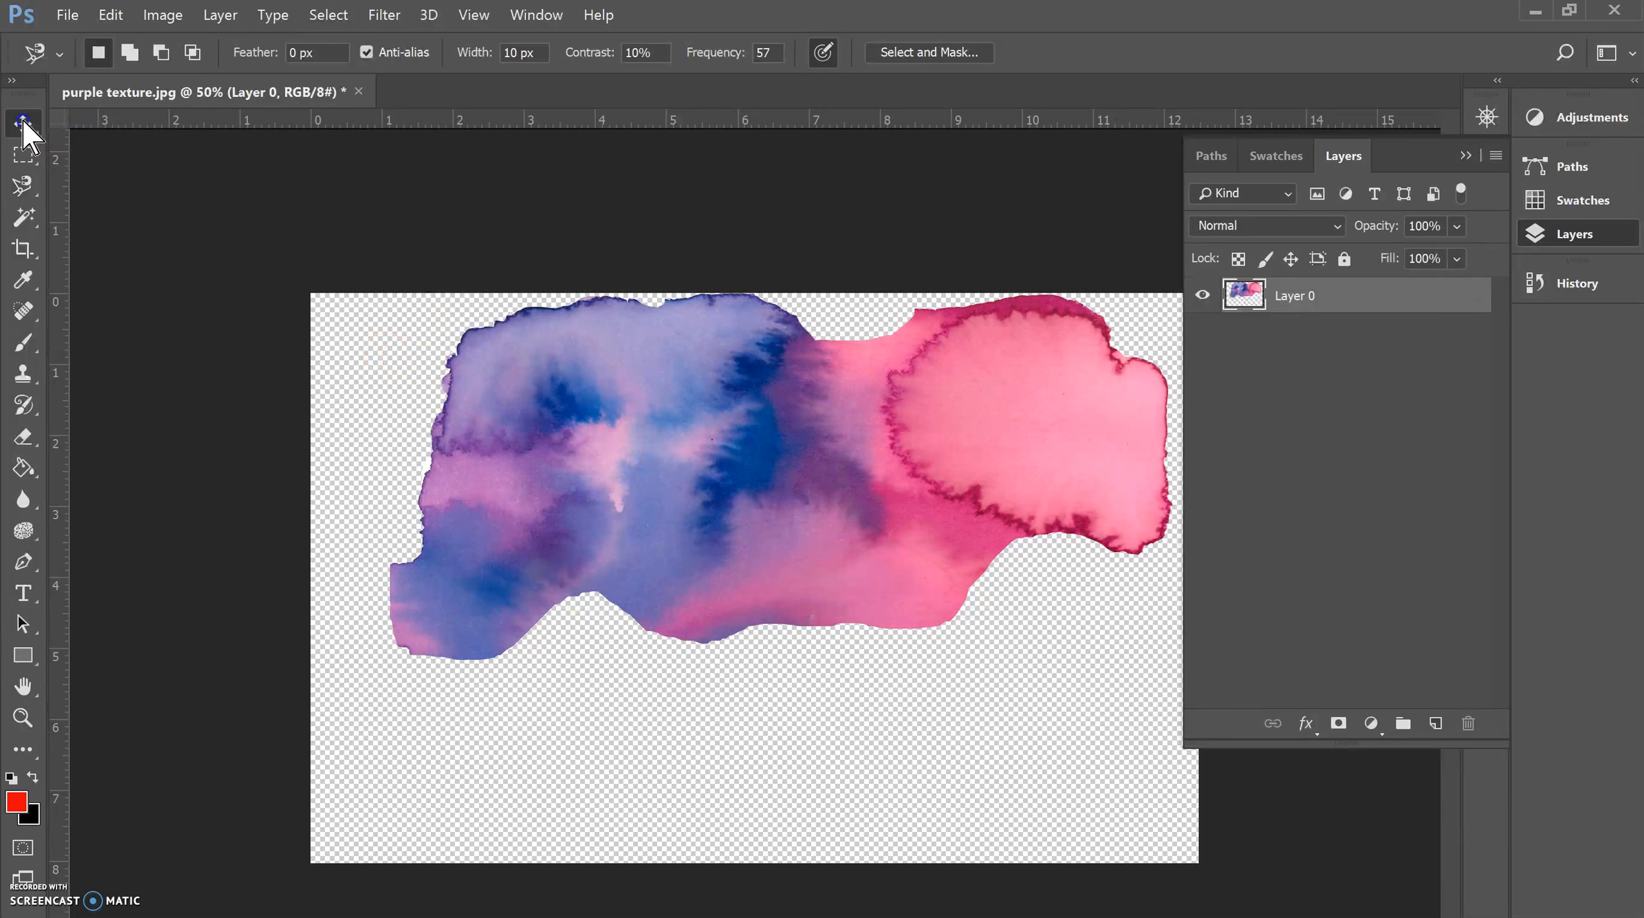
left_click_drag(854, 437, 838, 499)
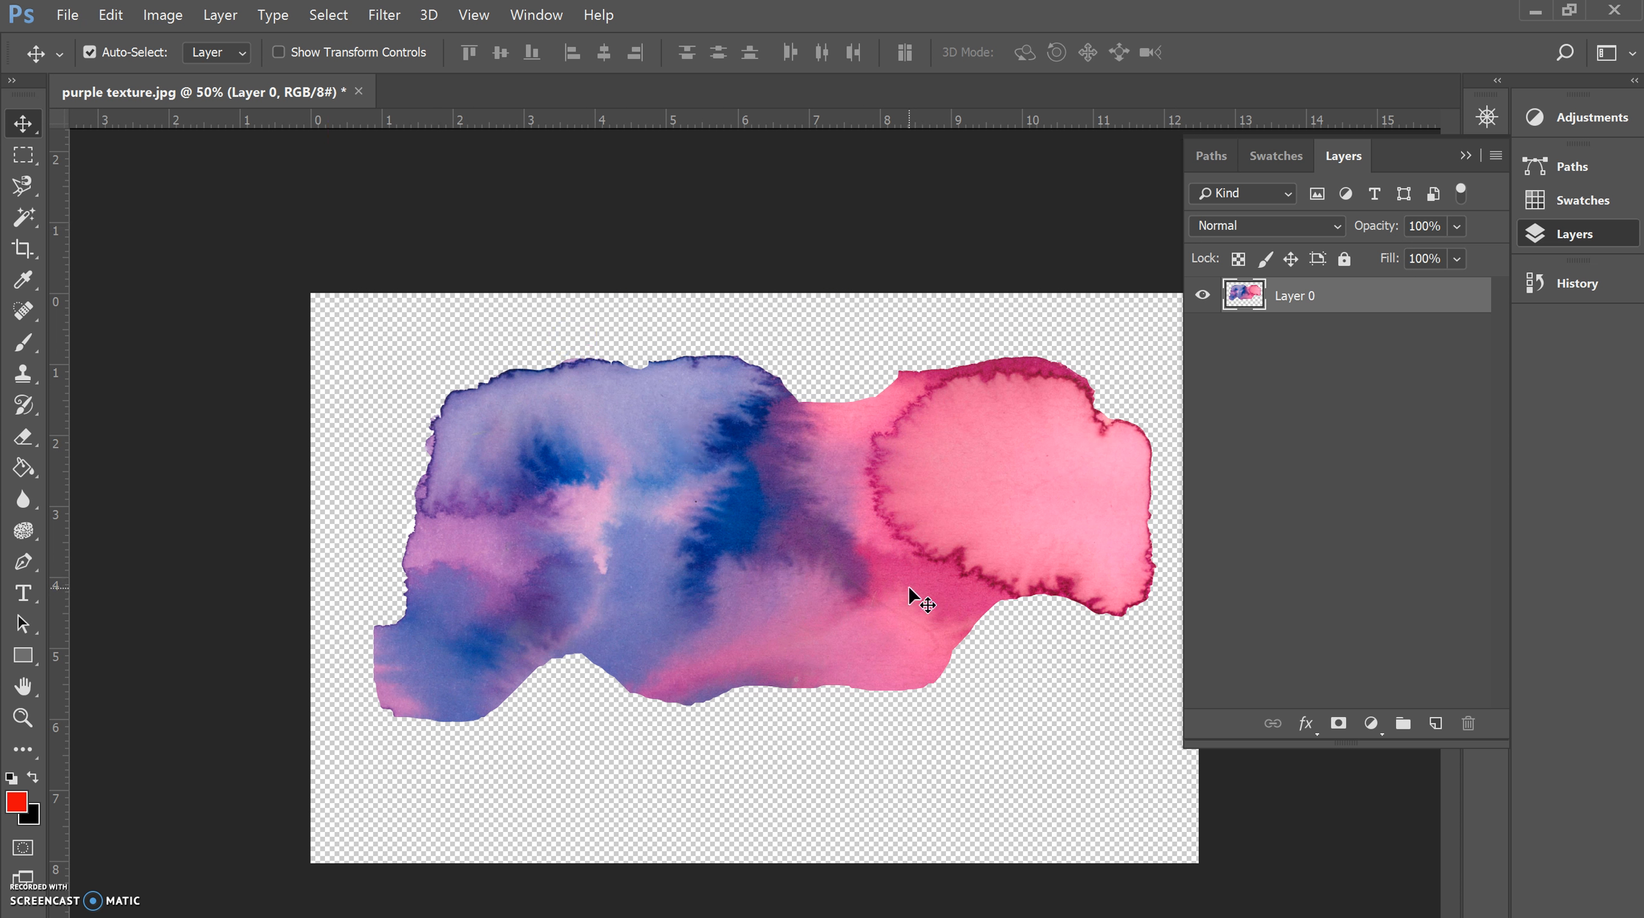
Step: Save the cut-out as the TIFF file "purple texture" in the watercolour textures folder, with layers and transparency included and no image compression
left_click(63, 13)
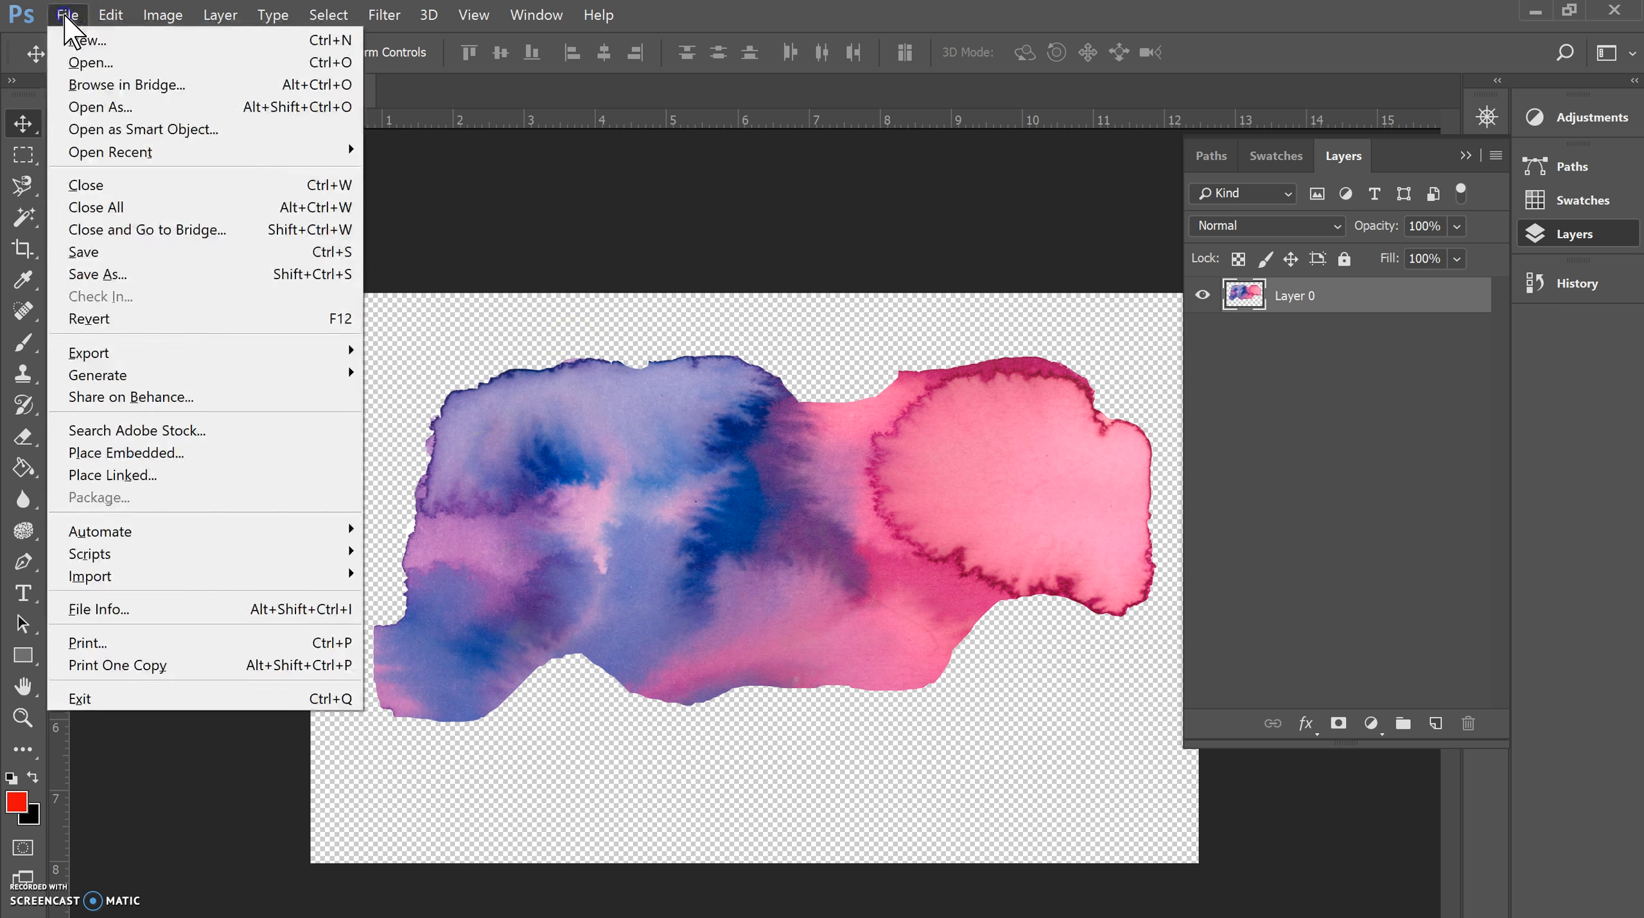
left_click(153, 275)
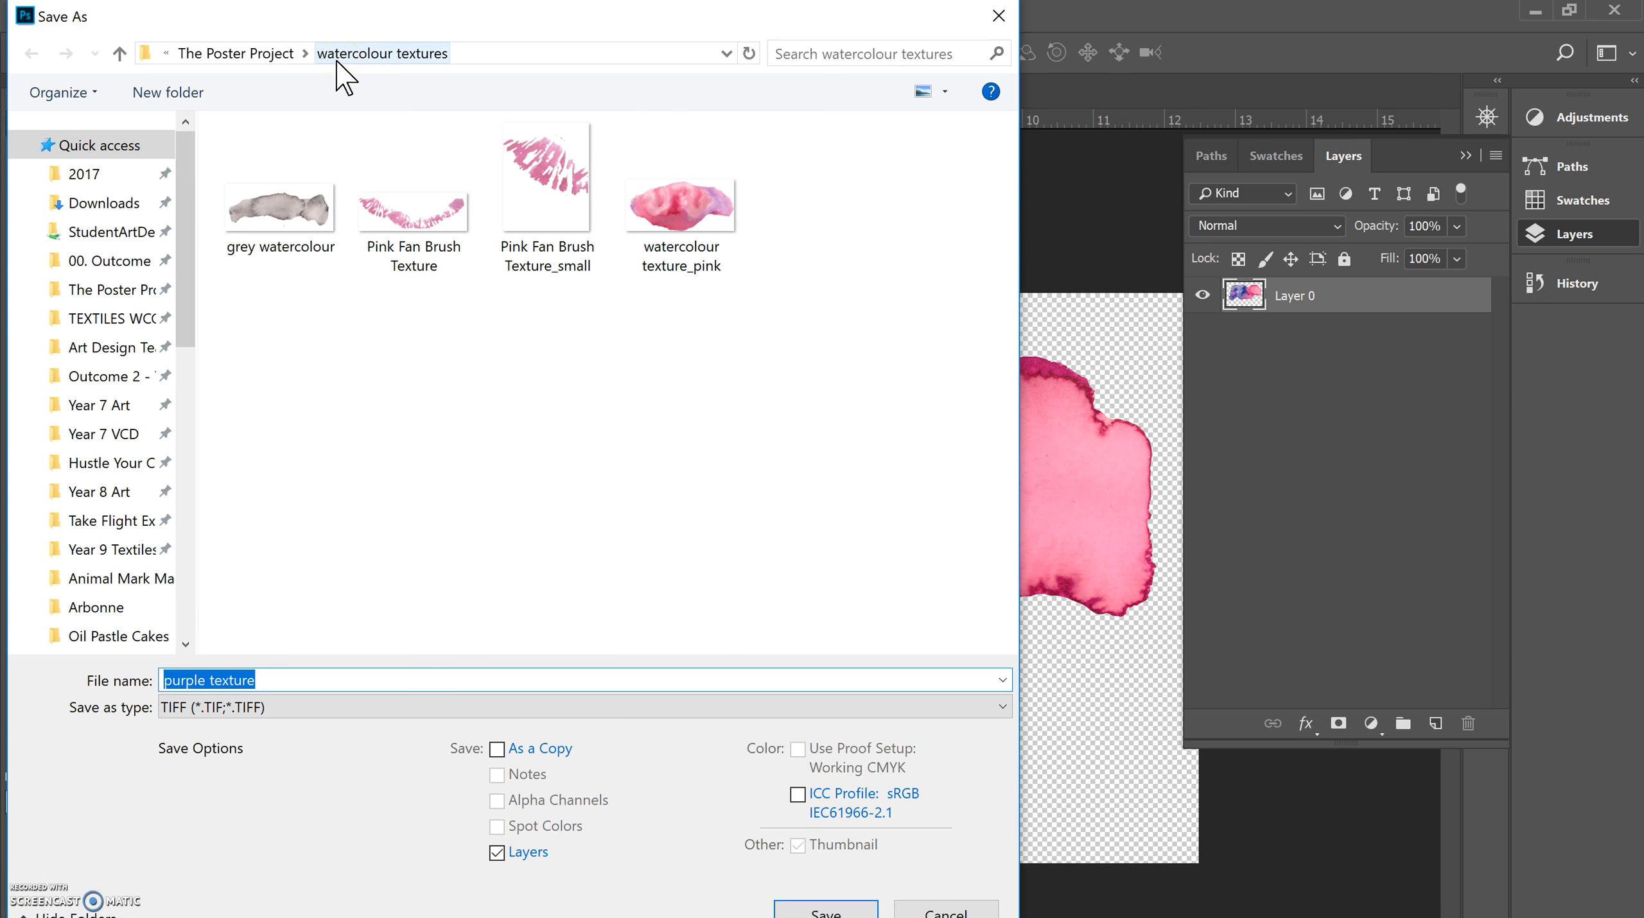
left_click(259, 680)
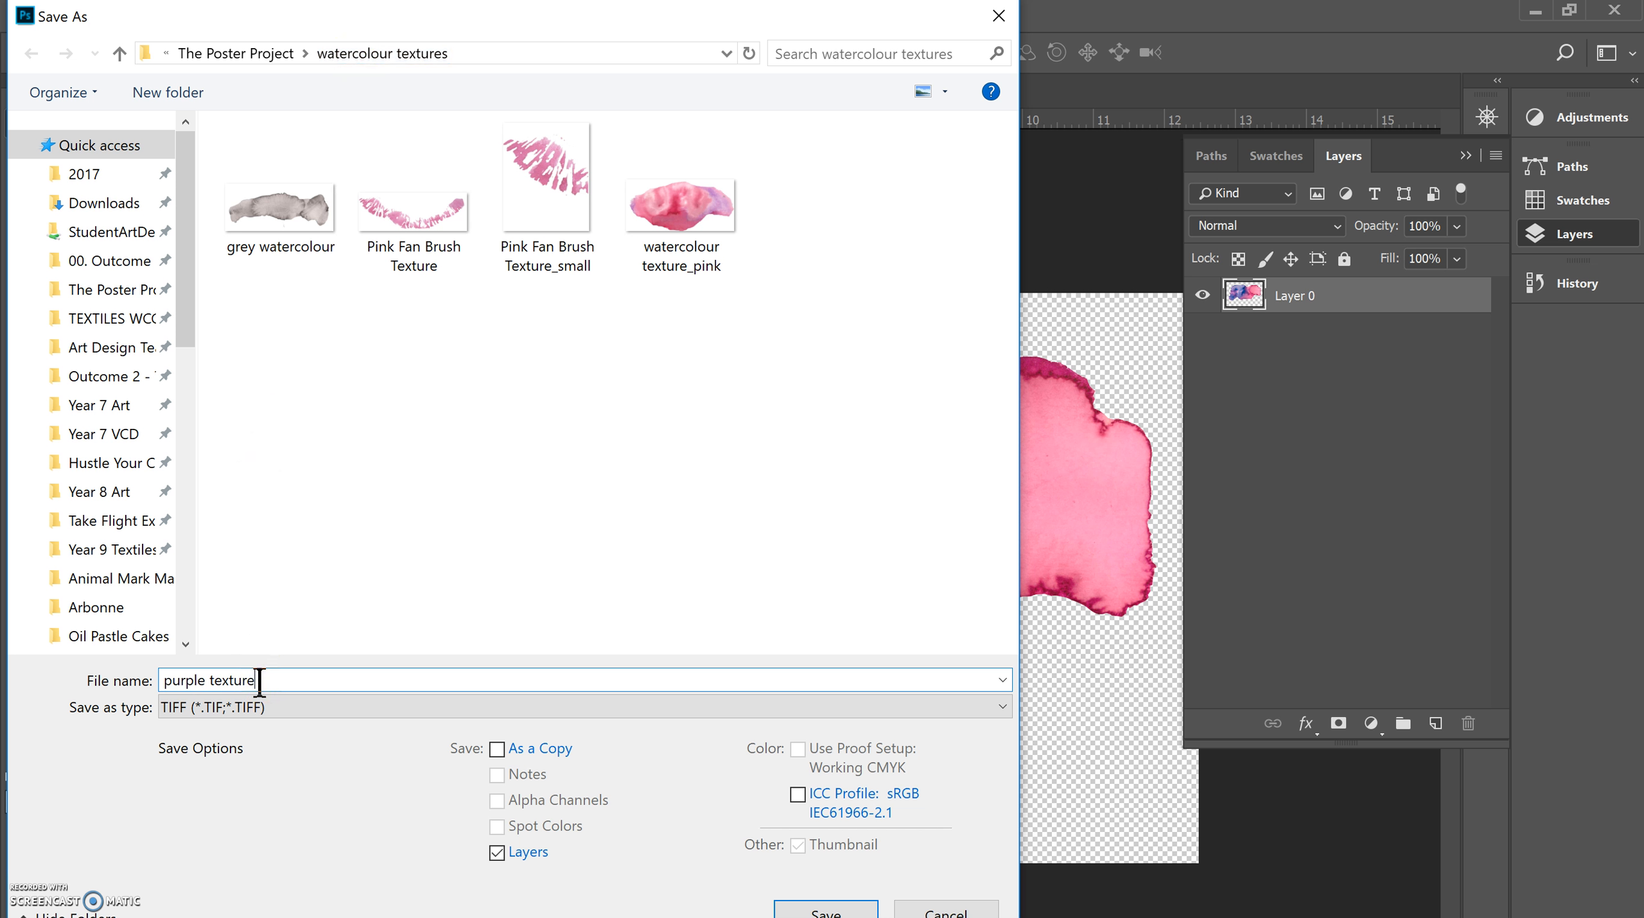
left_click(848, 911)
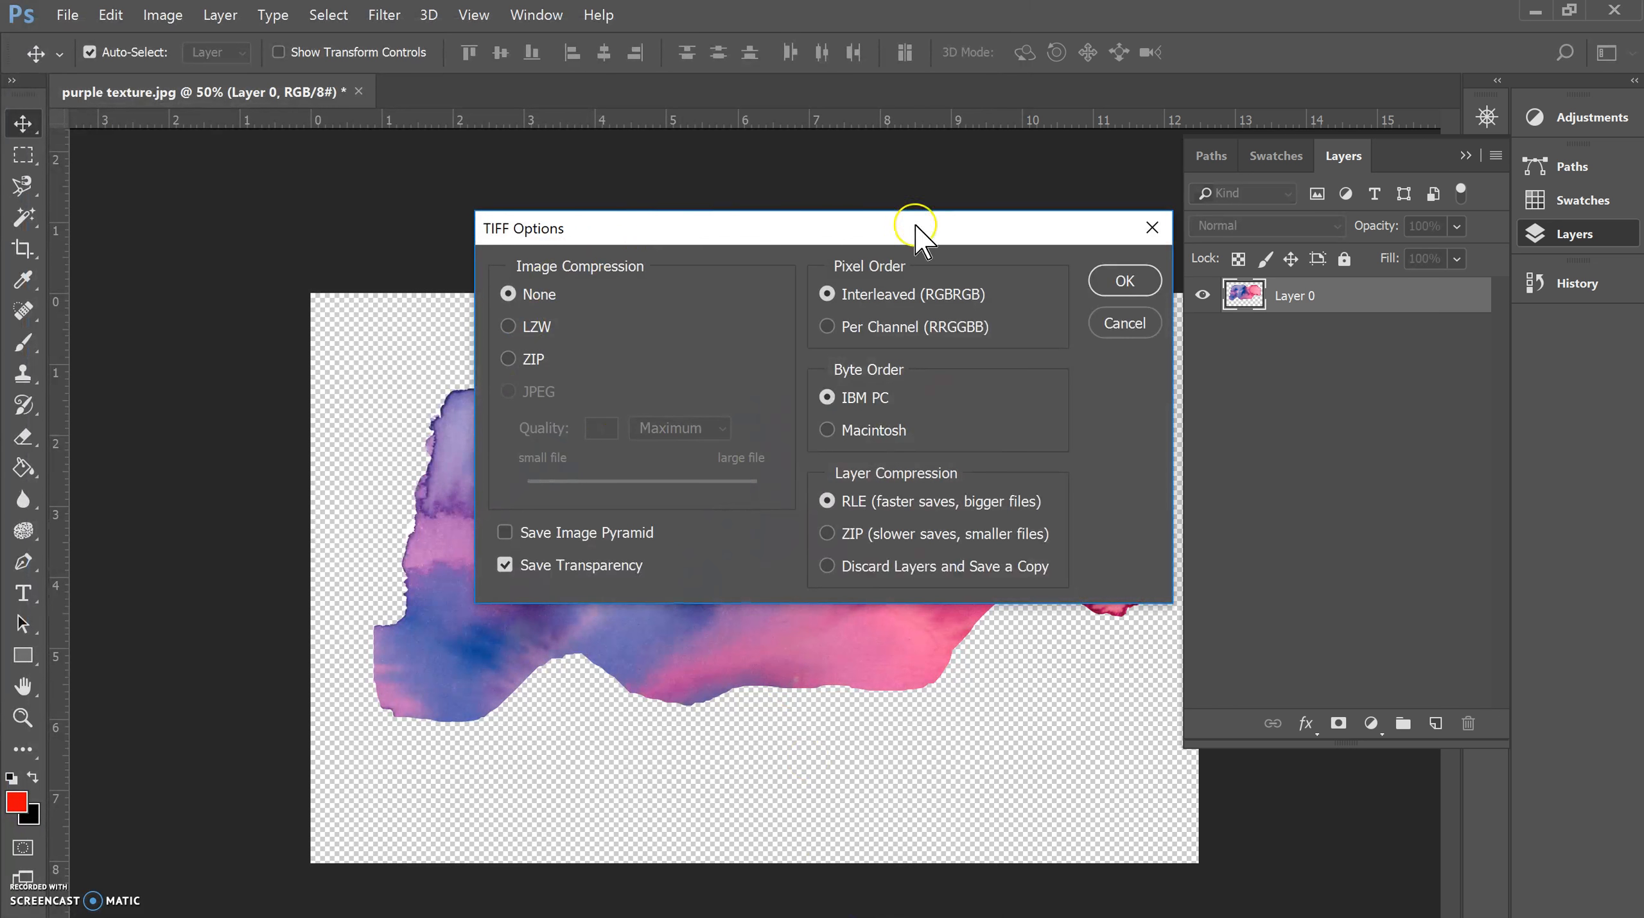
left_click(506, 563)
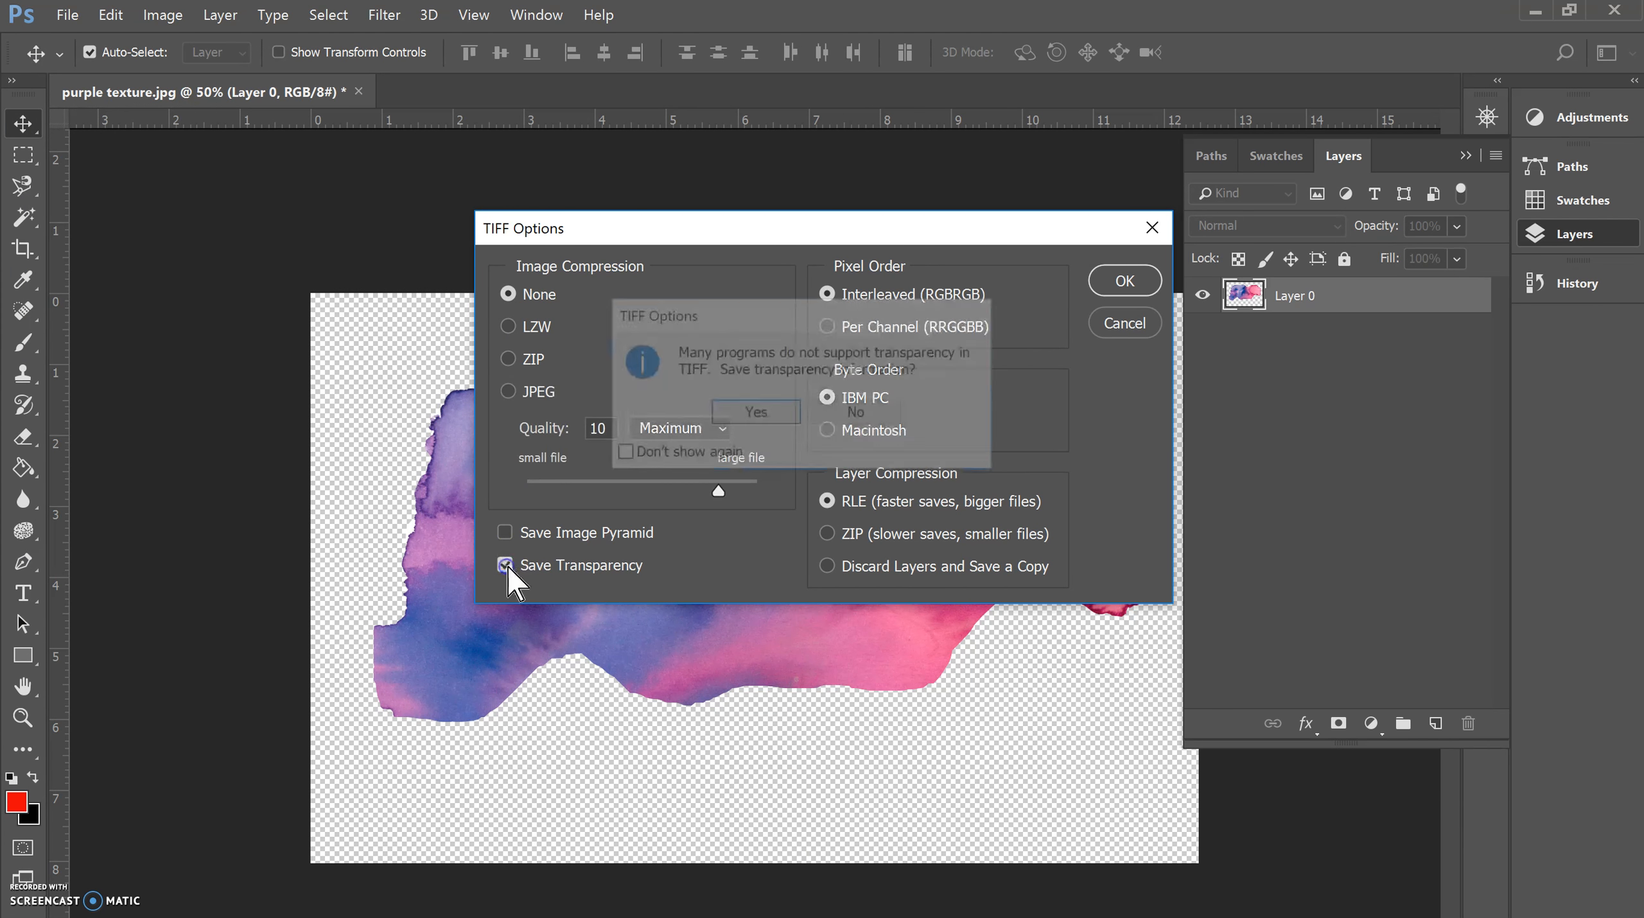
left_click(795, 414)
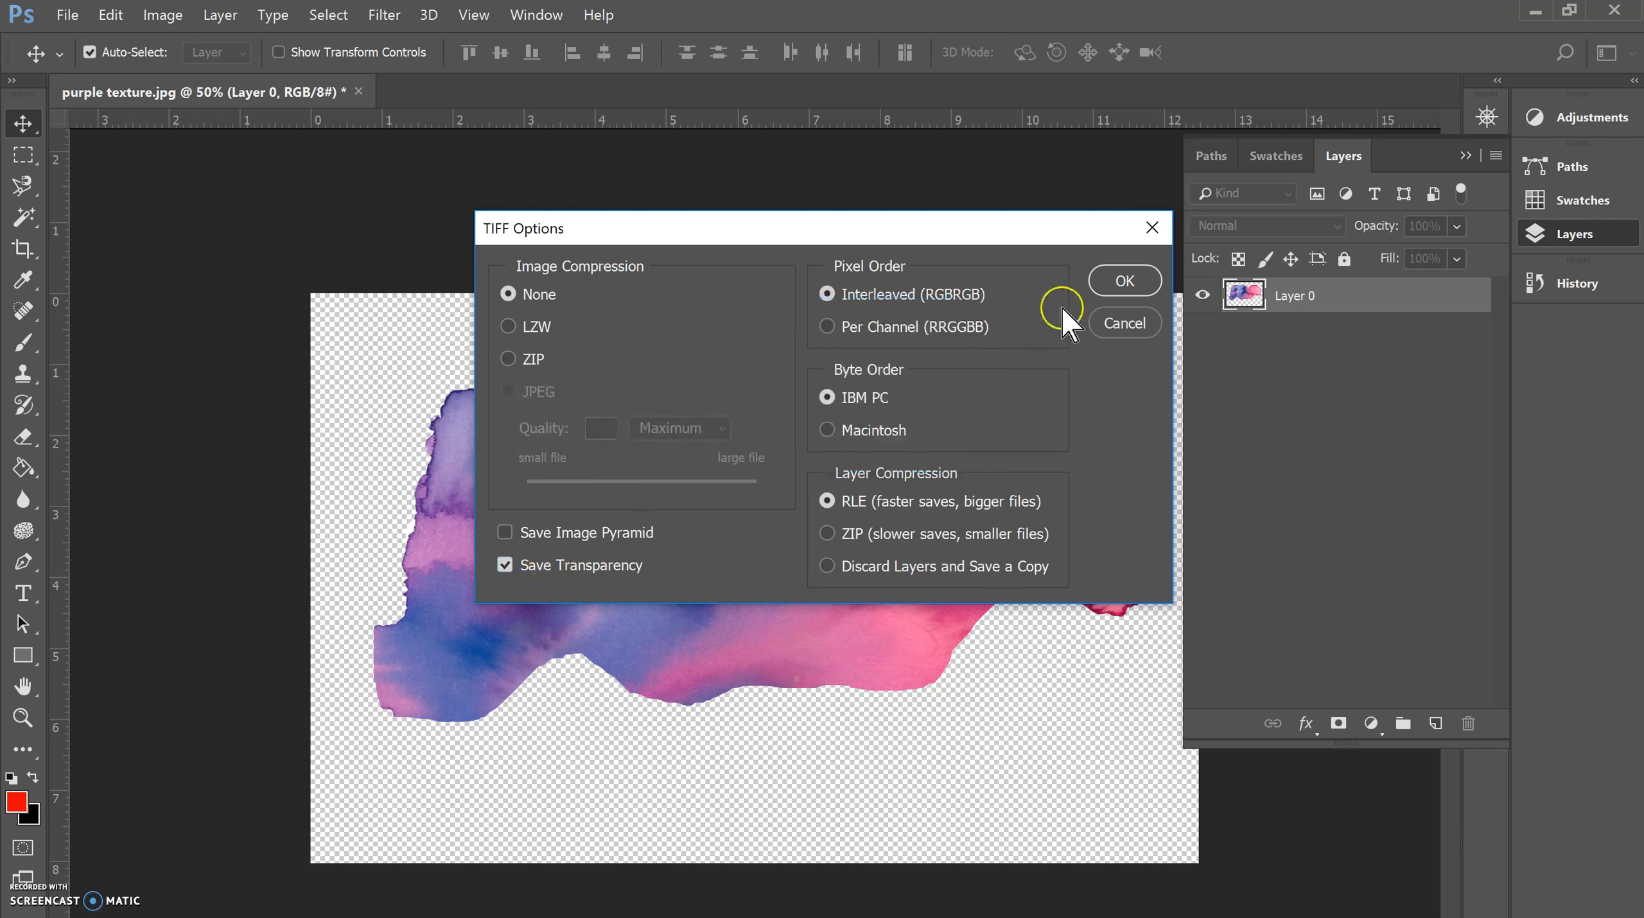
left_click(1125, 283)
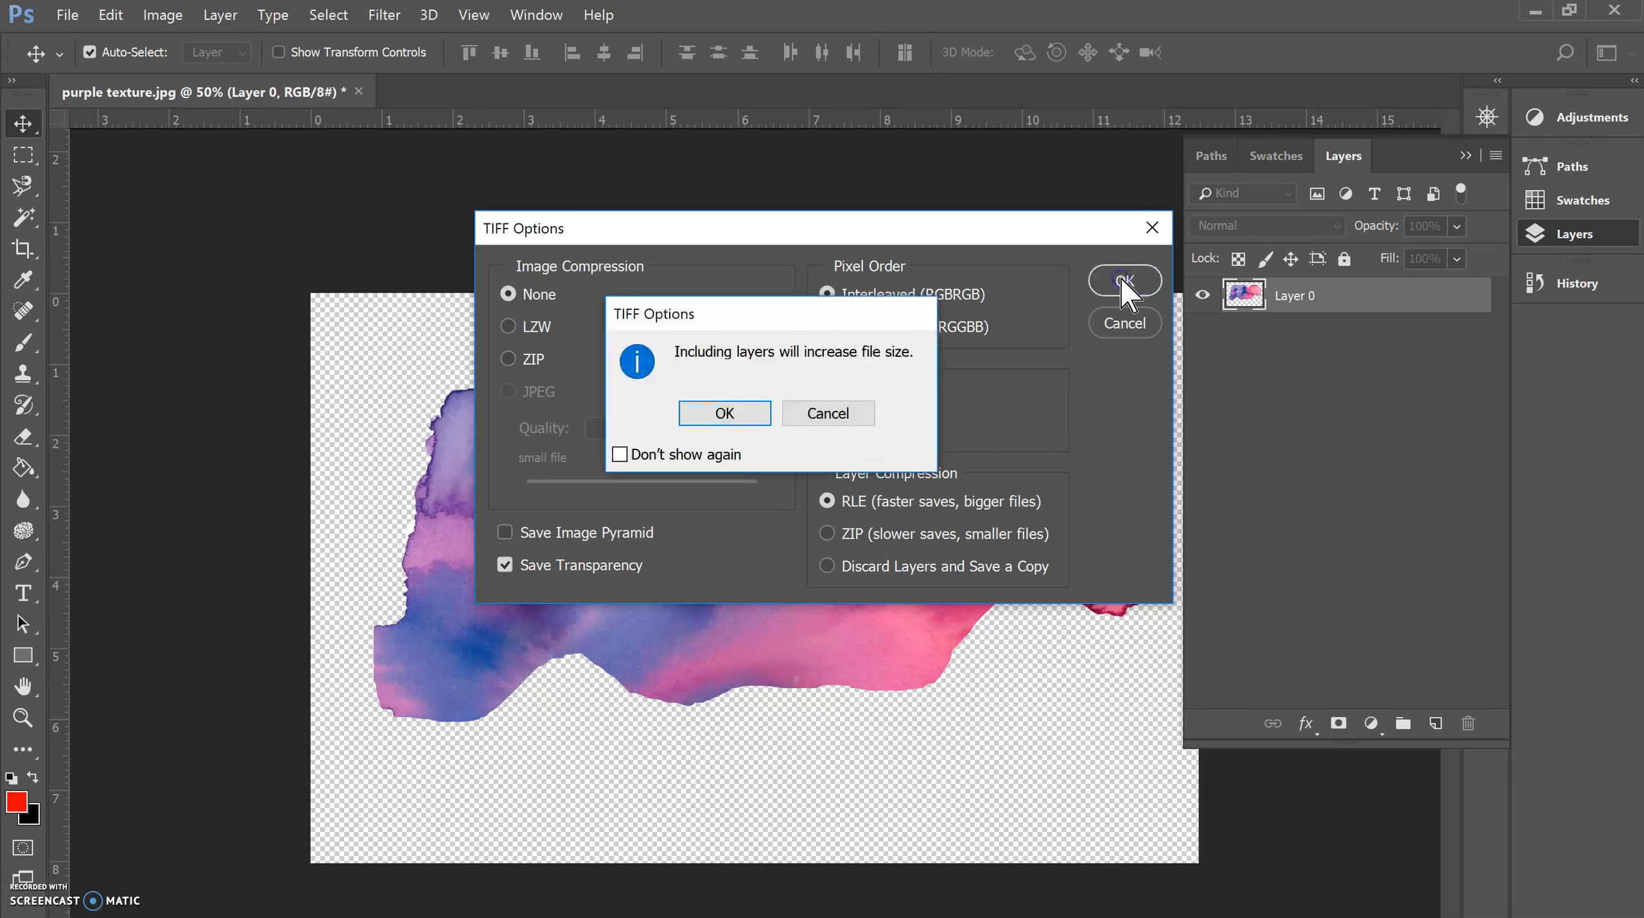
left_click(739, 421)
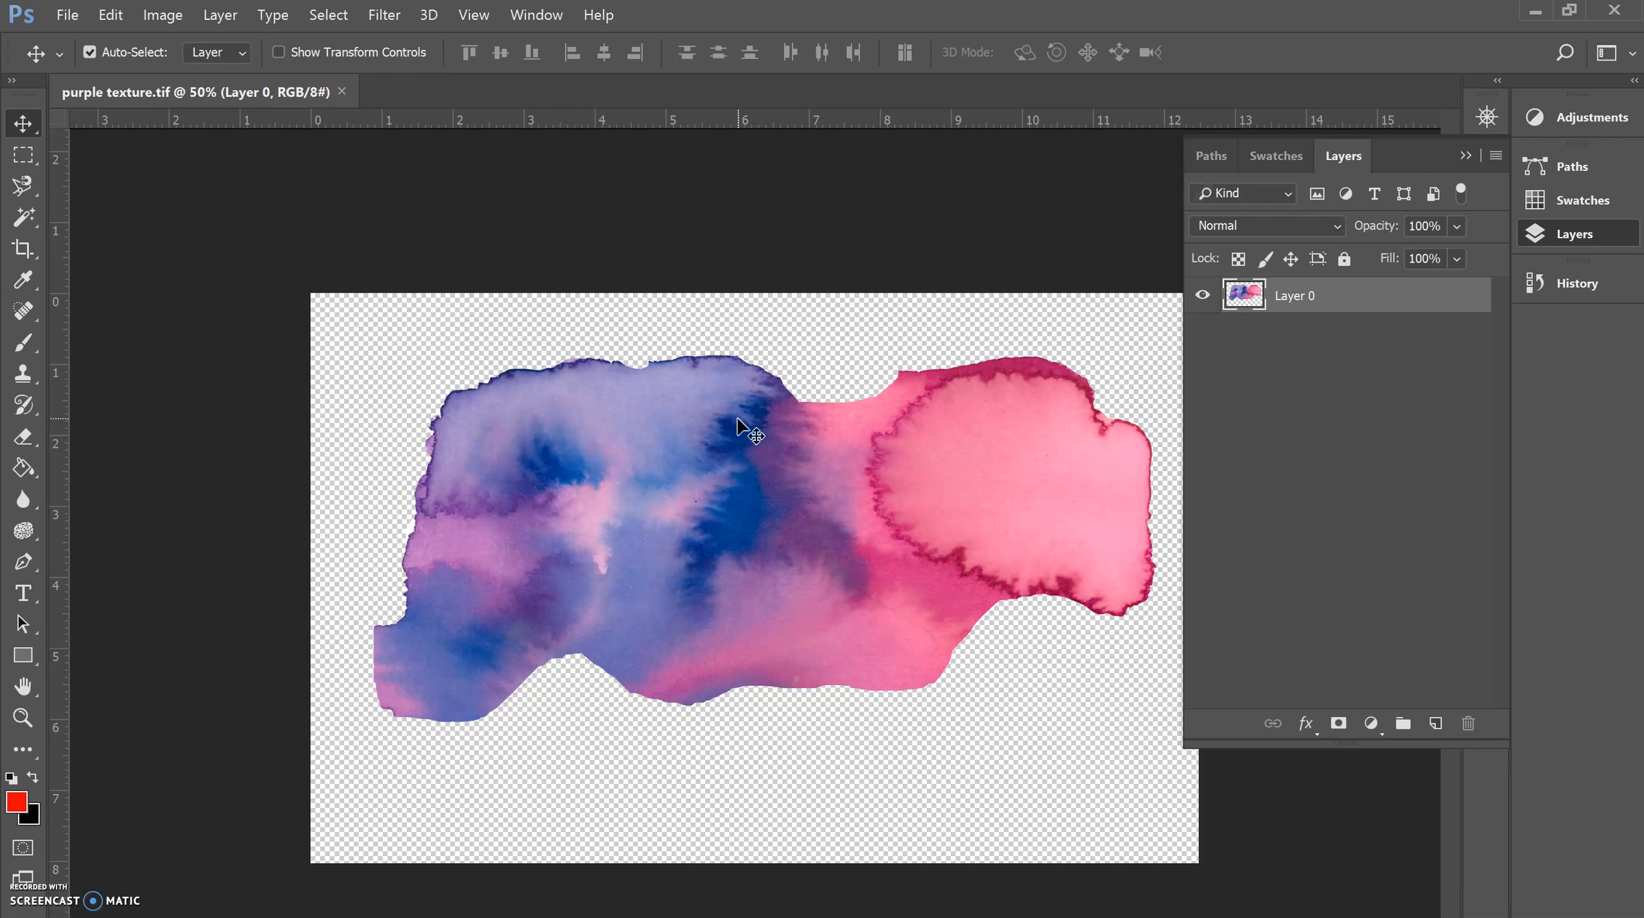